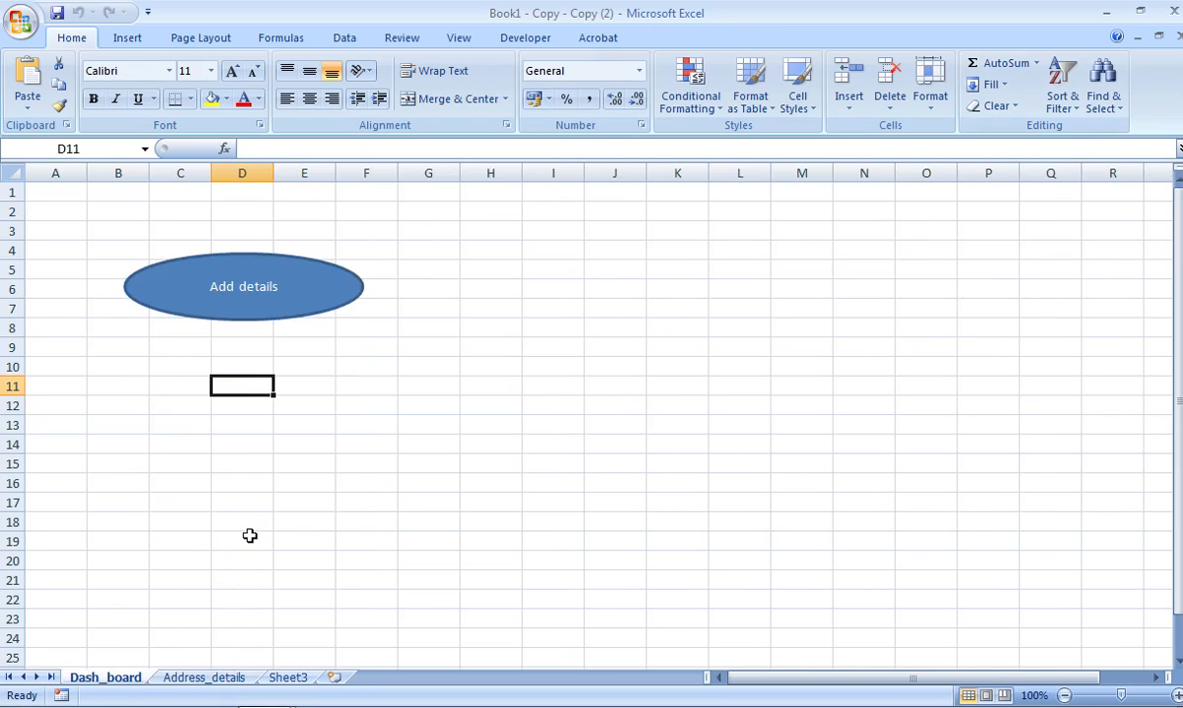
Define the name Dashboard for cell D11 on the Dash_board sheet
left_click(228, 678)
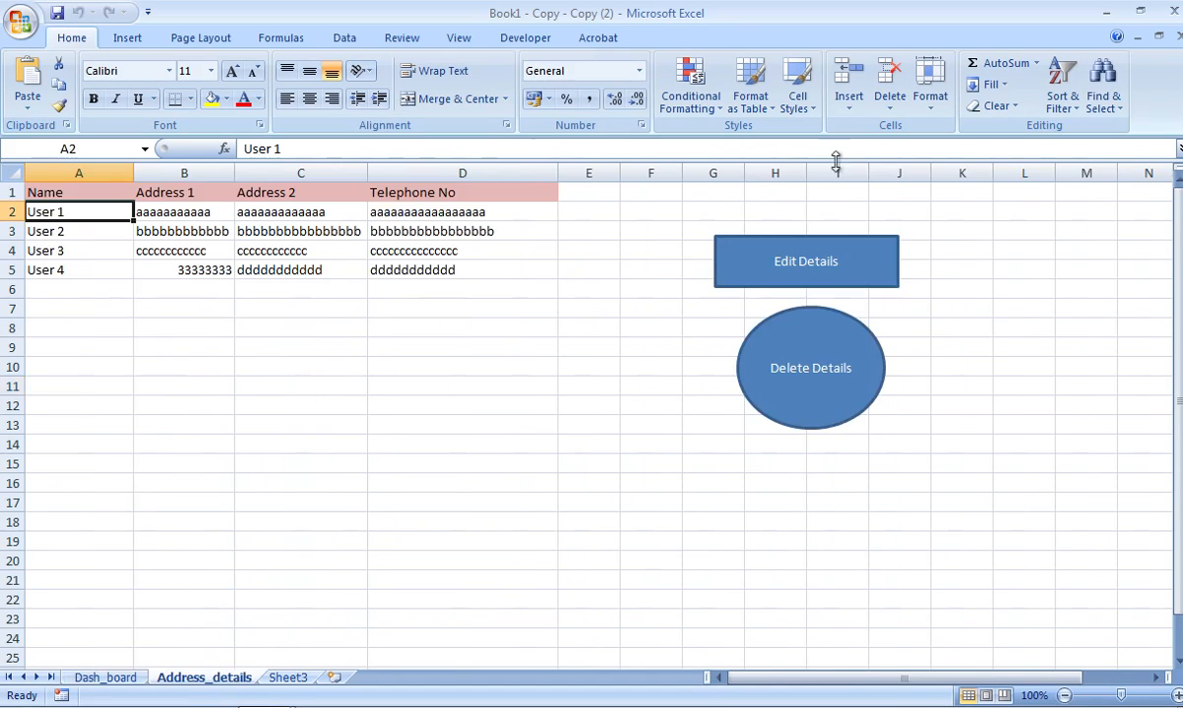
left_click(112, 678)
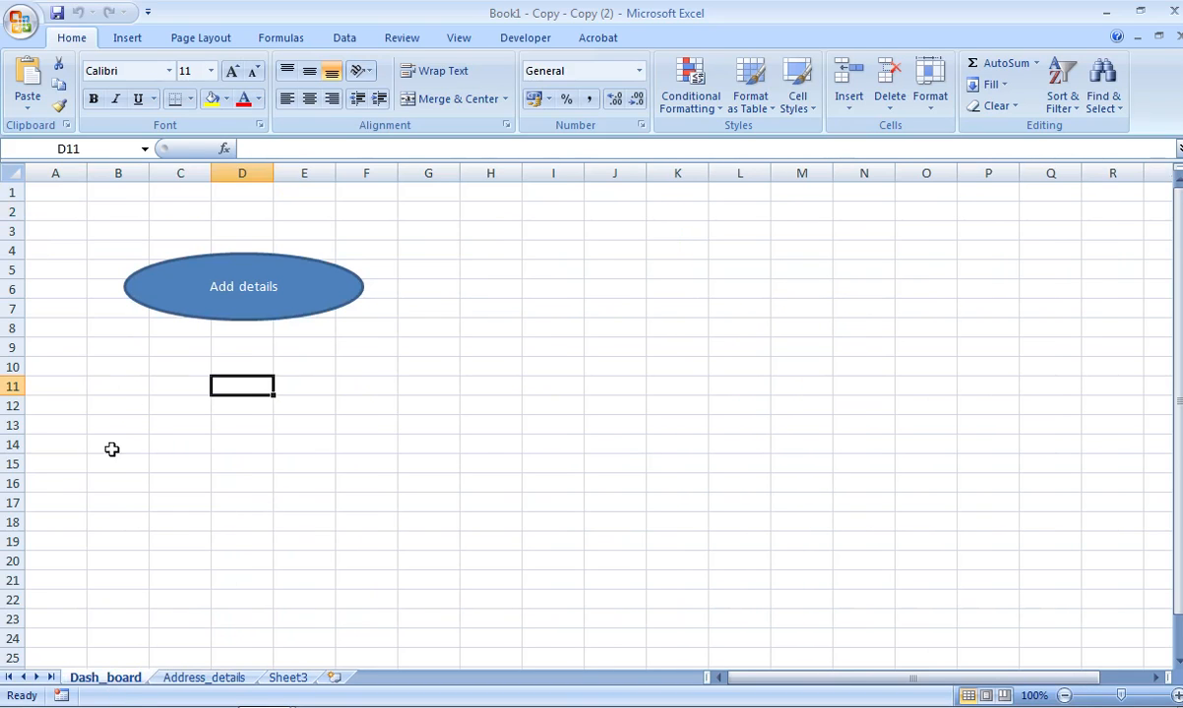
left_click(67, 150)
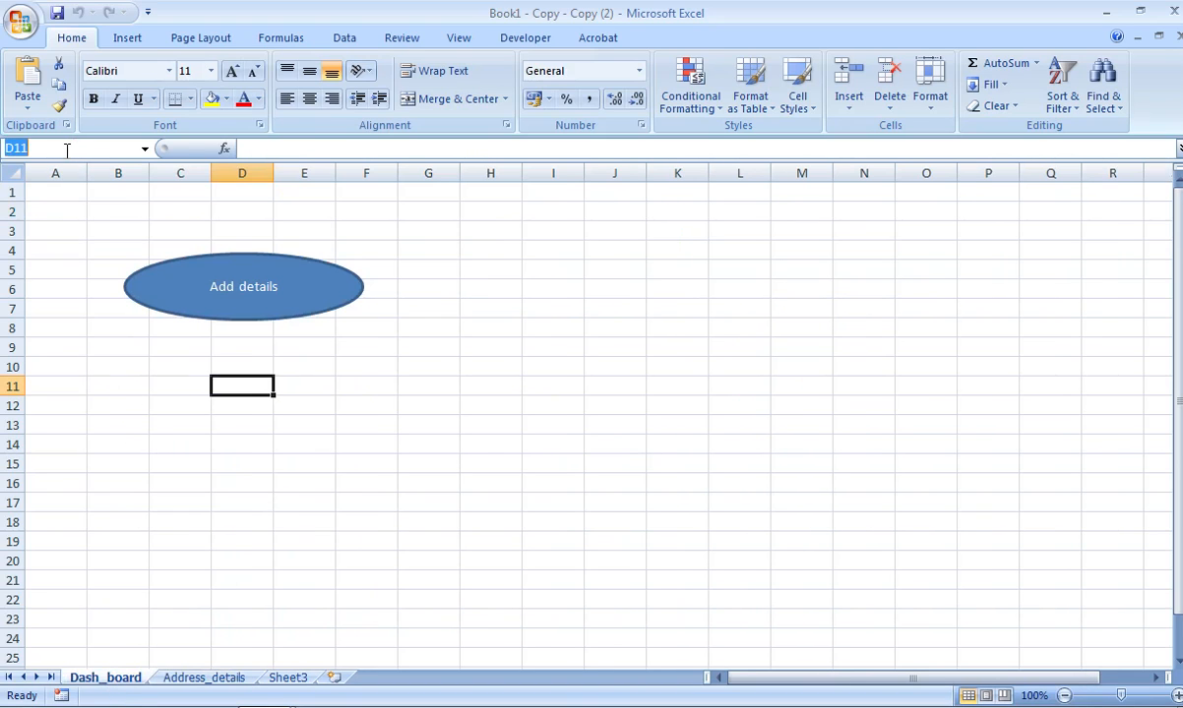
type("Dashboa")
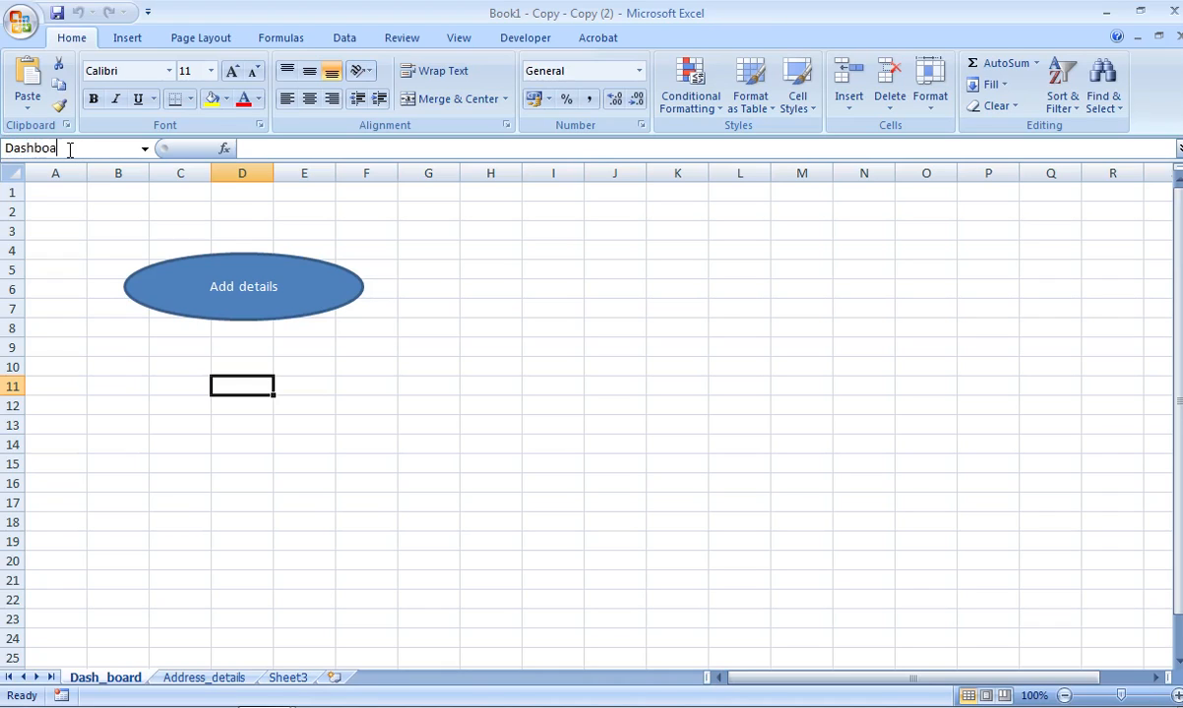
key("Return")
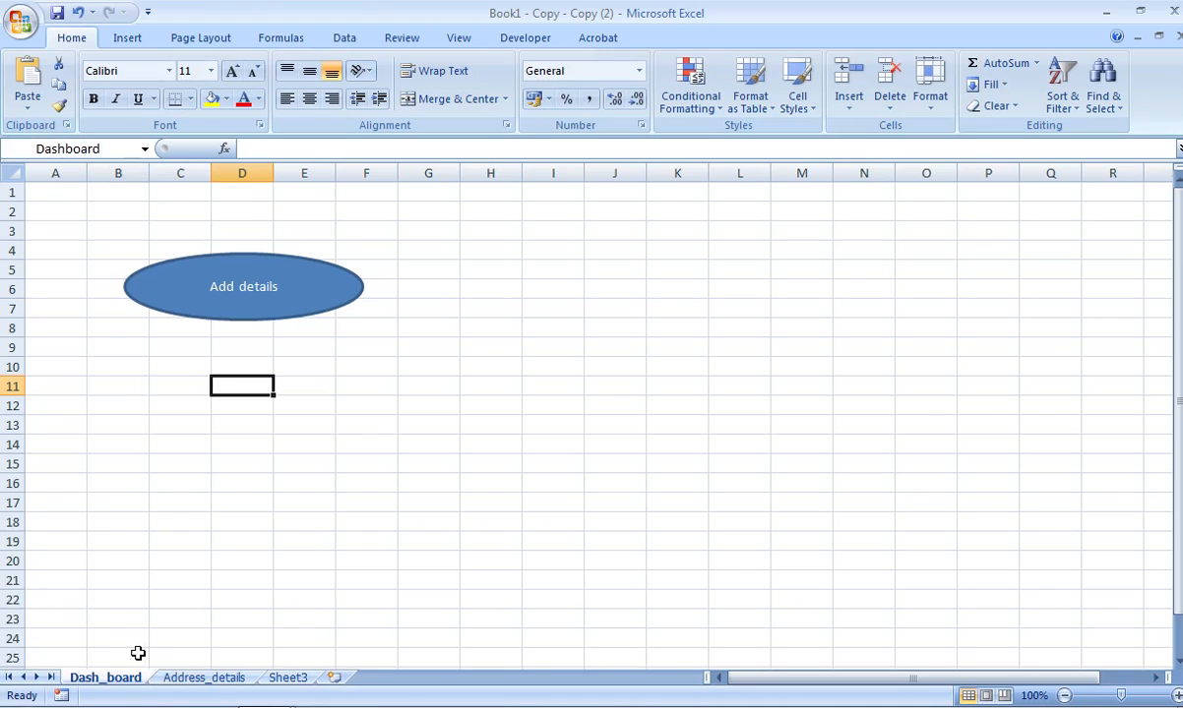
Define the name Address_details for cell A2 on the Address_details sheet
left_click(210, 677)
left_click(88, 145)
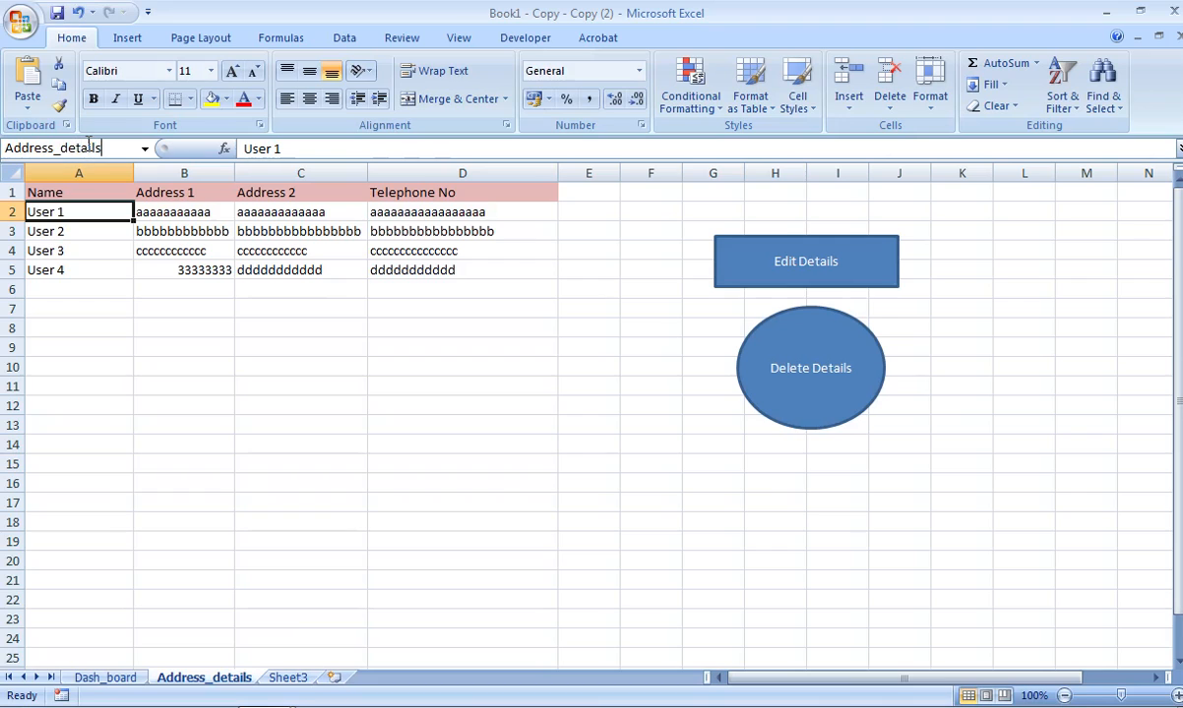
key("Return")
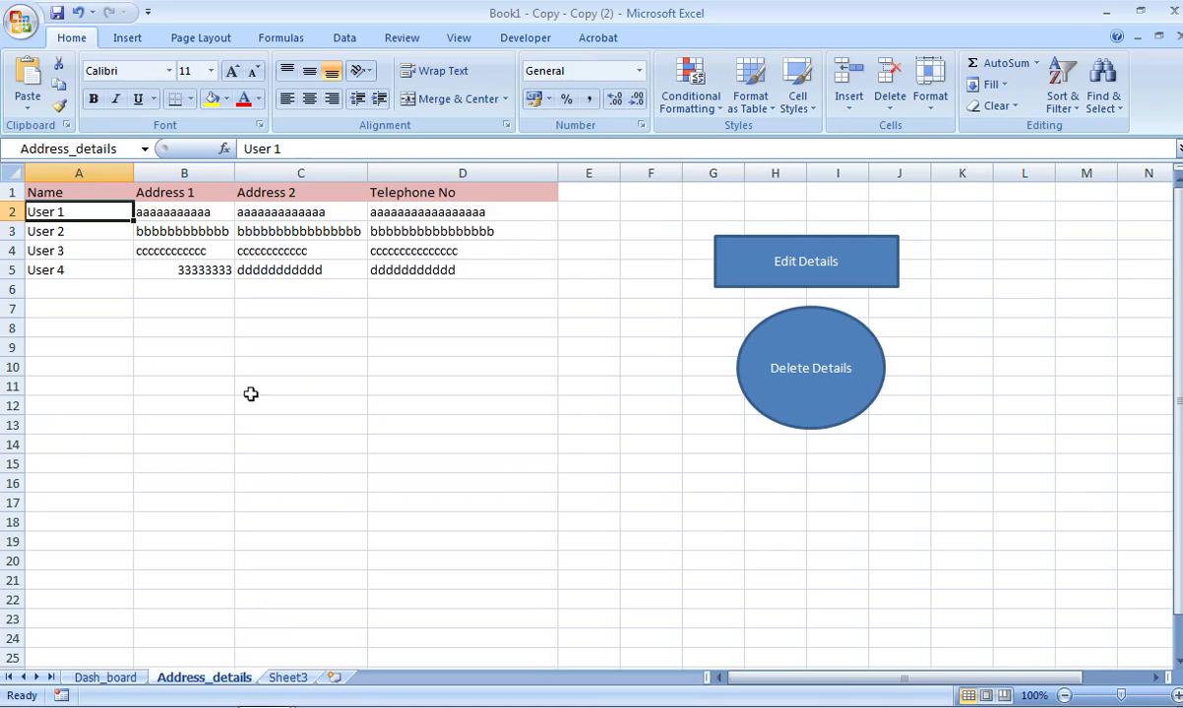
Draw a rectangle about 4.95 cm wide and 1.75 cm high beside the Add details oval on the Dash_board sheet
left_click(108, 677)
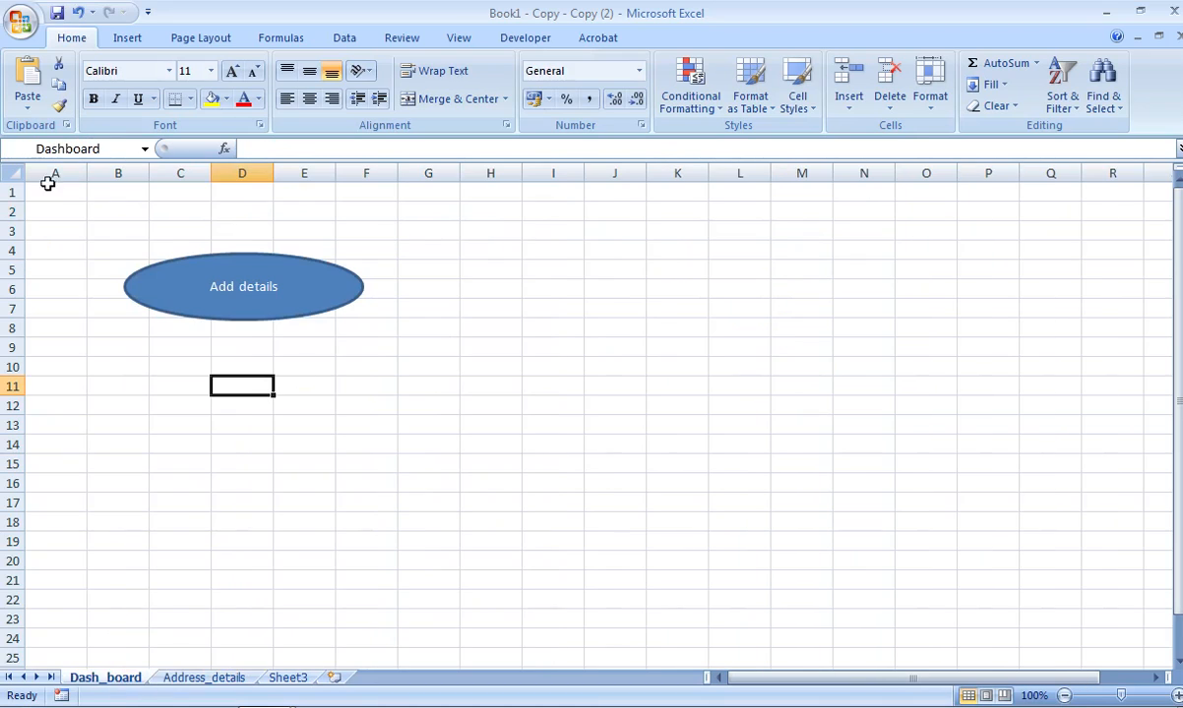
left_click(144, 148)
left_click(144, 148)
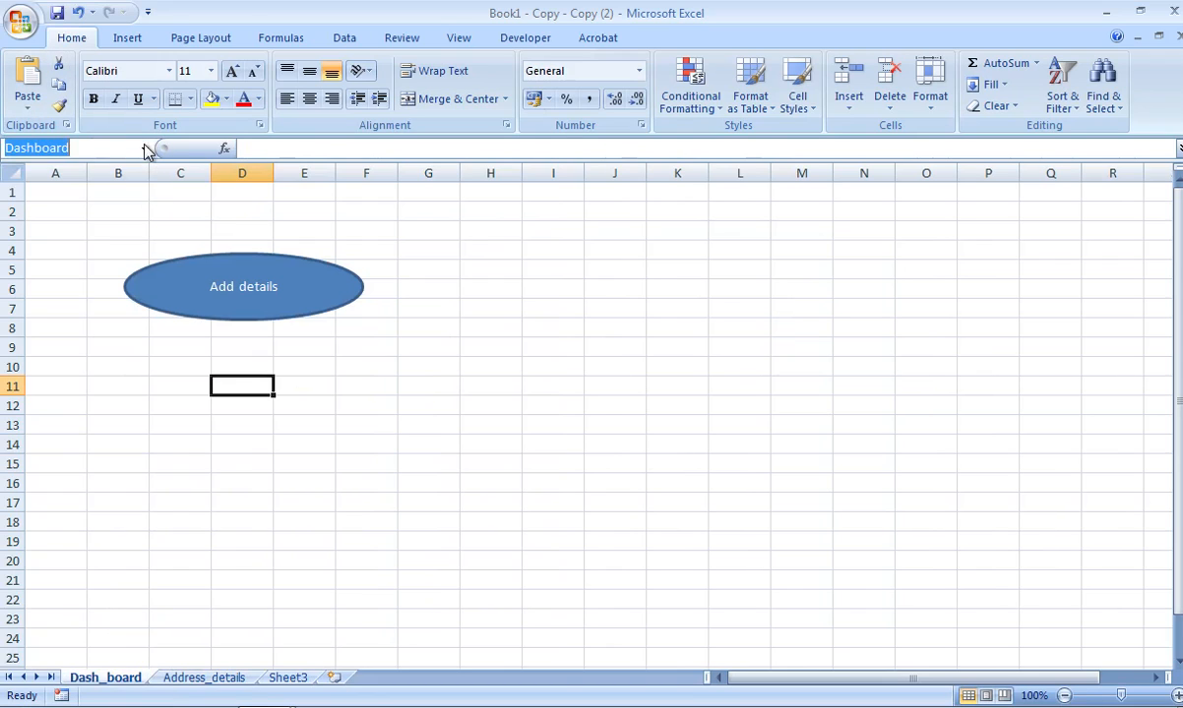
left_click(409, 530)
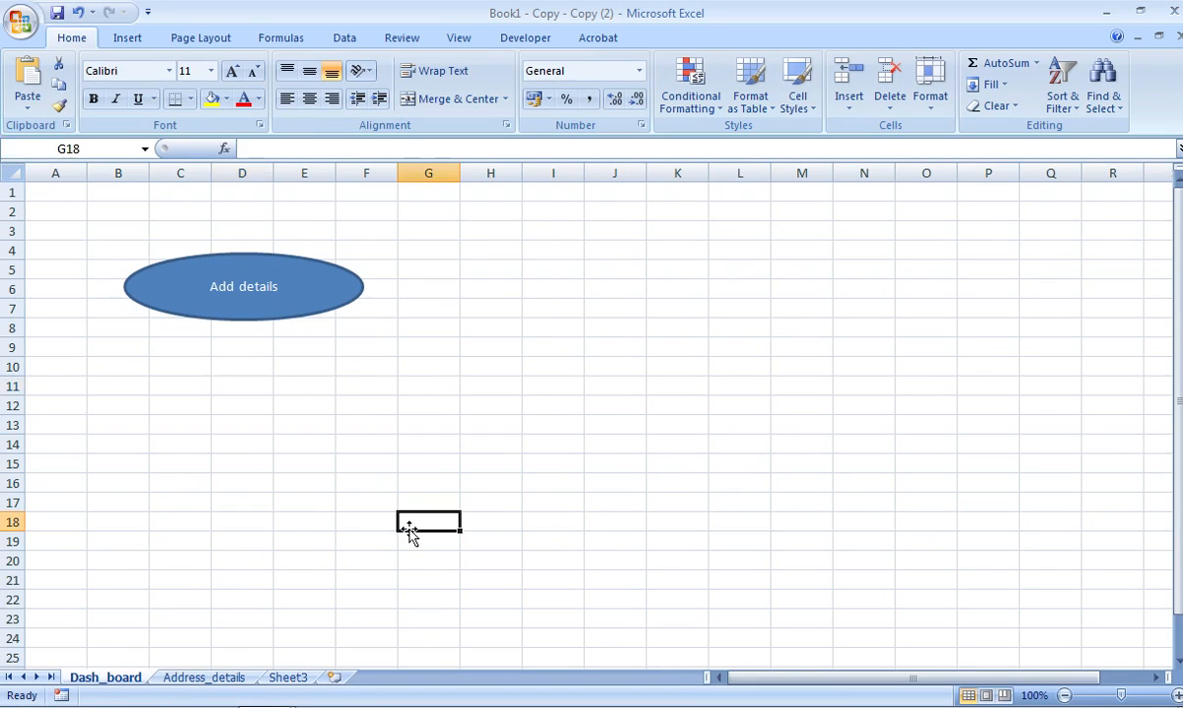
left_click(462, 385)
left_click(128, 37)
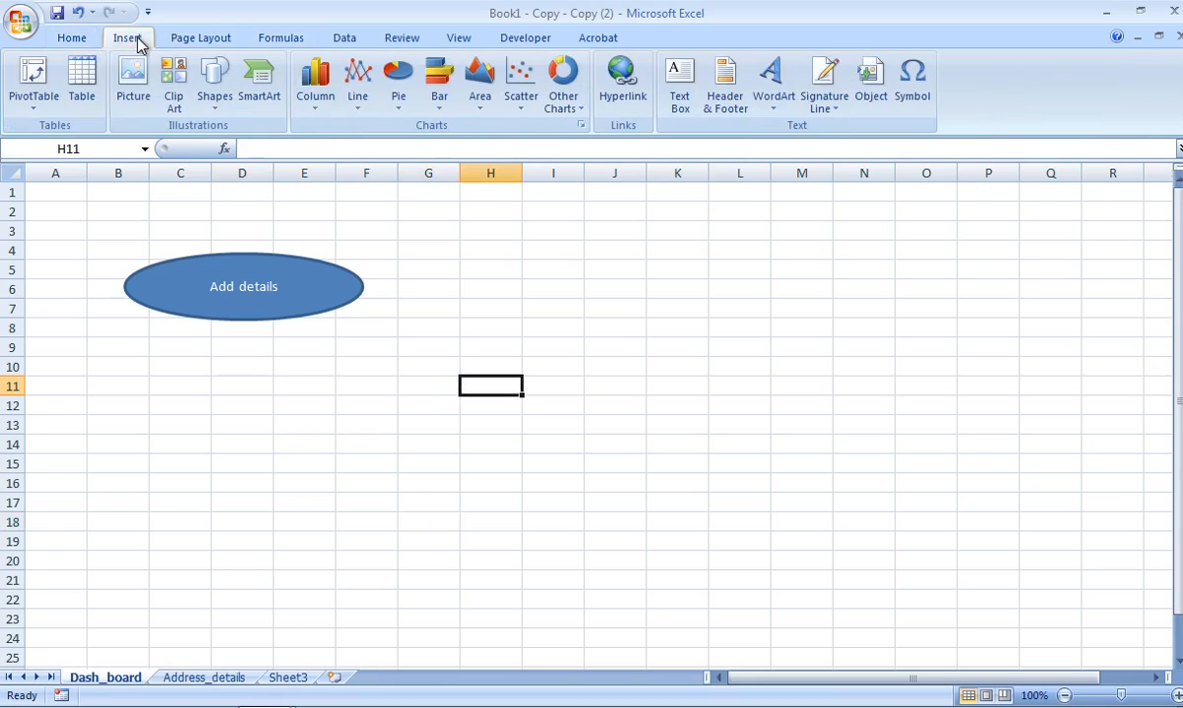
left_click(214, 81)
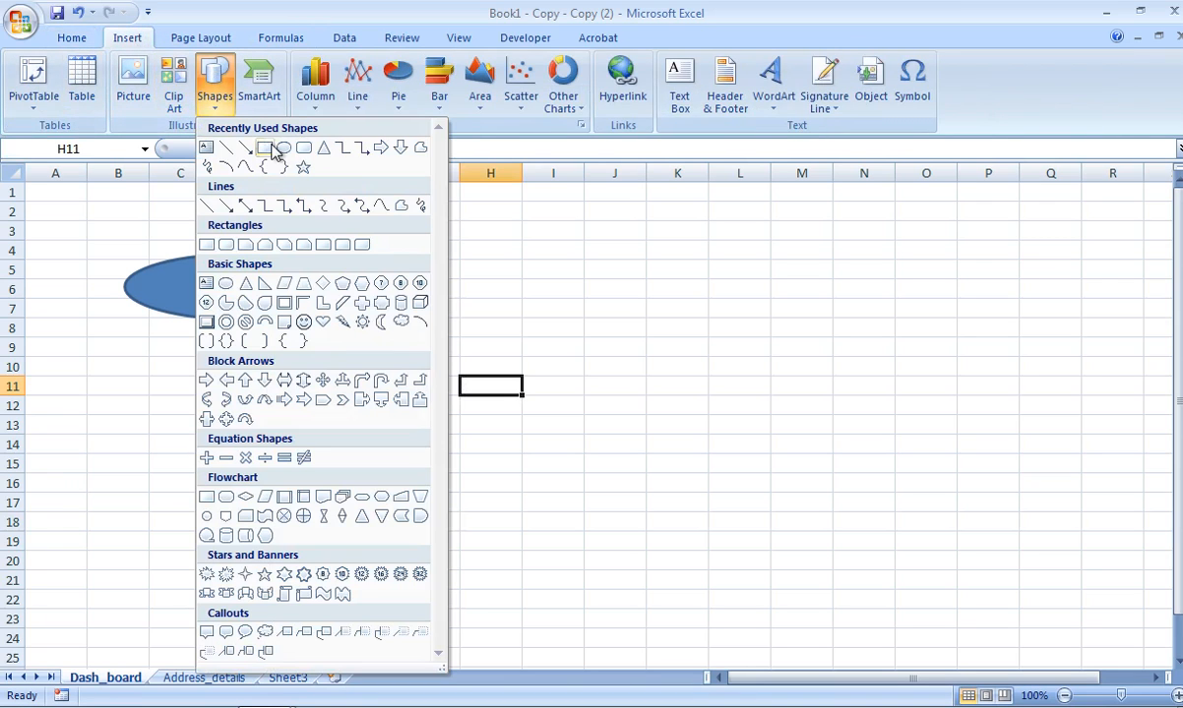
left_click(230, 146)
mouse_move(497, 263)
left_mouse_down()
mouse_move(668, 298)
mouse_move(680, 327)
left_mouse_up()
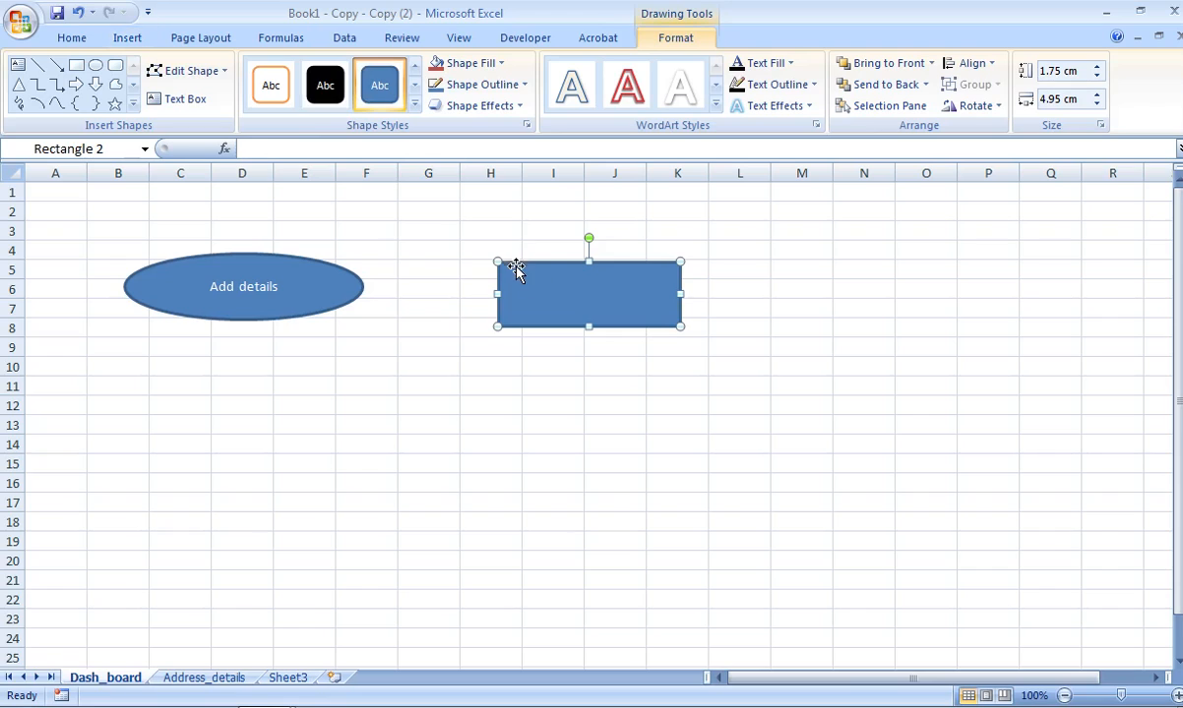
Label the new rectangle on the Dash_board sheet "Address Details"
right_click(536, 301)
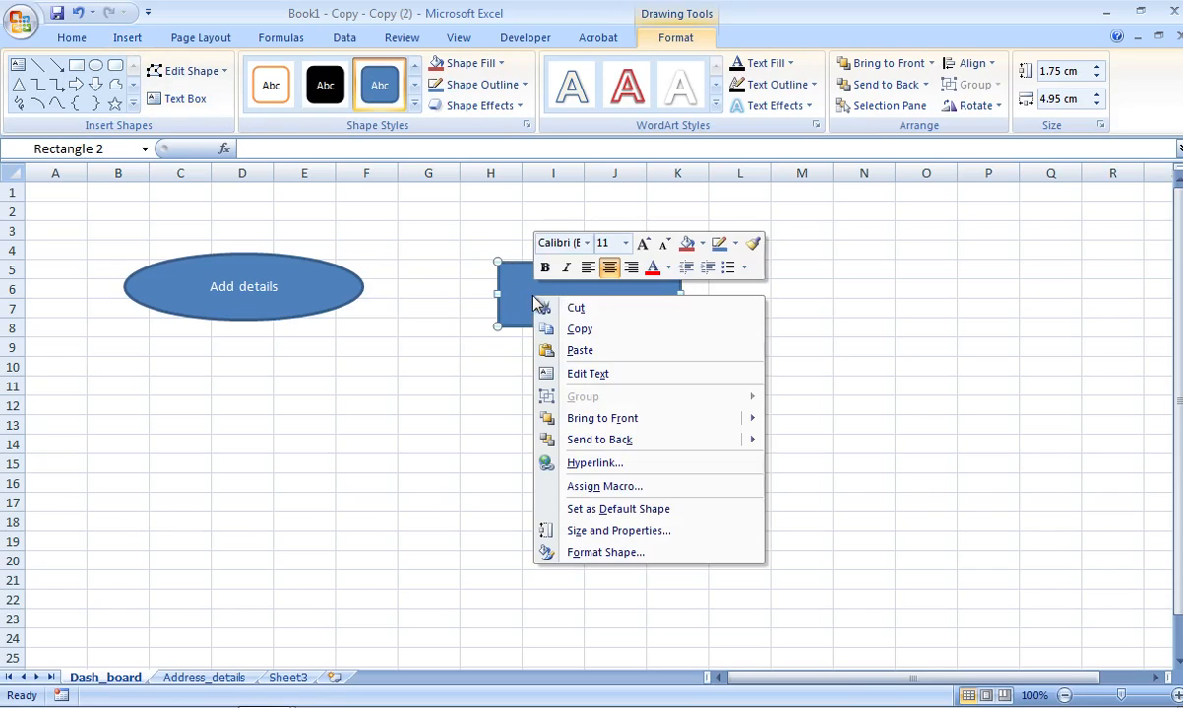
left_click(601, 376)
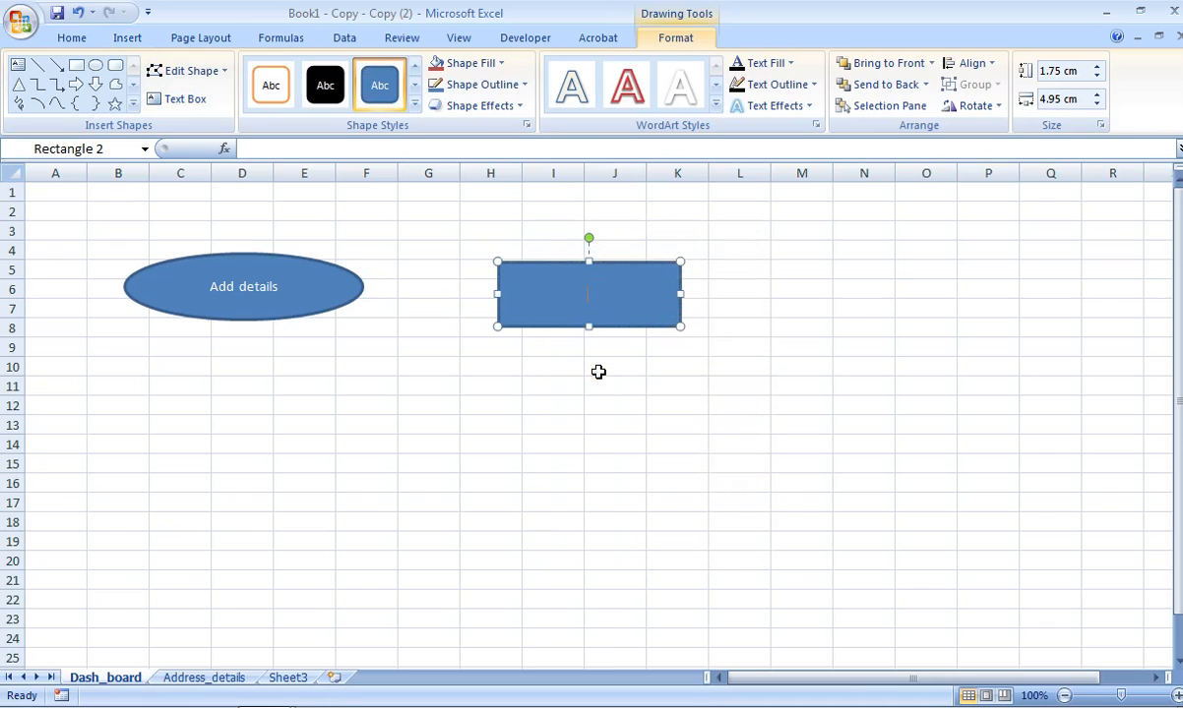
type("Address Details")
left_click(592, 405)
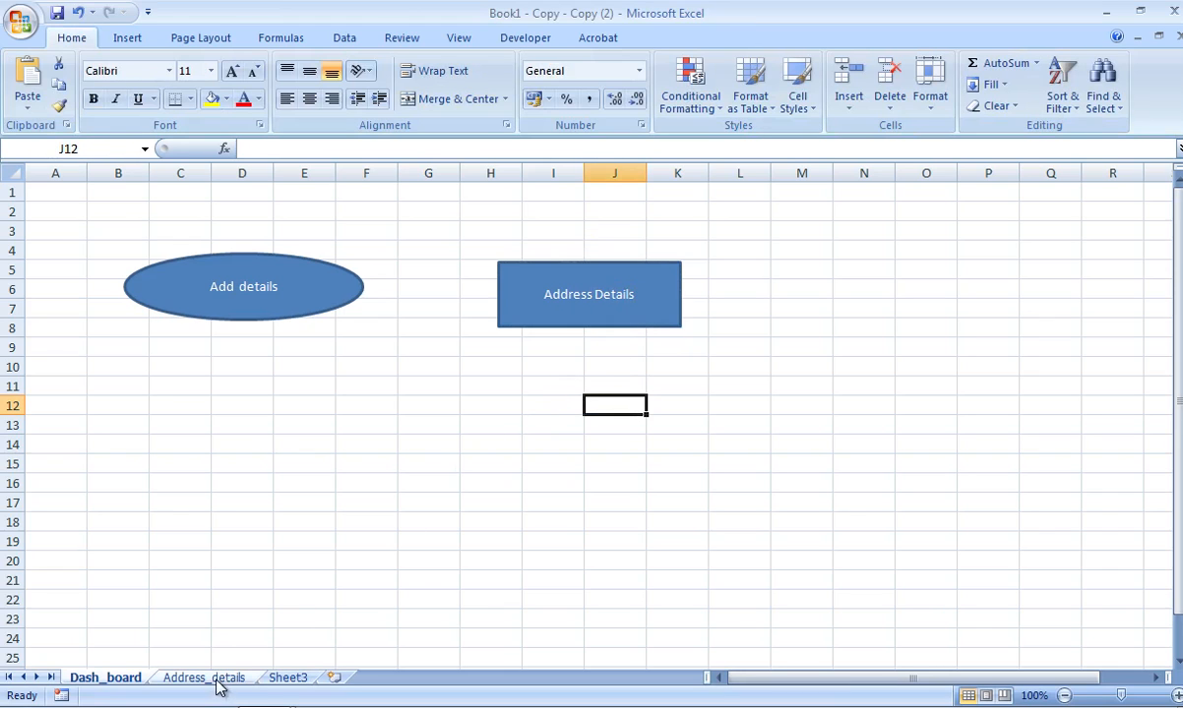
Hyperlink the Address Details rectangle to cell A1 of the Address_details sheet in this document and follow the link
right_click(547, 304)
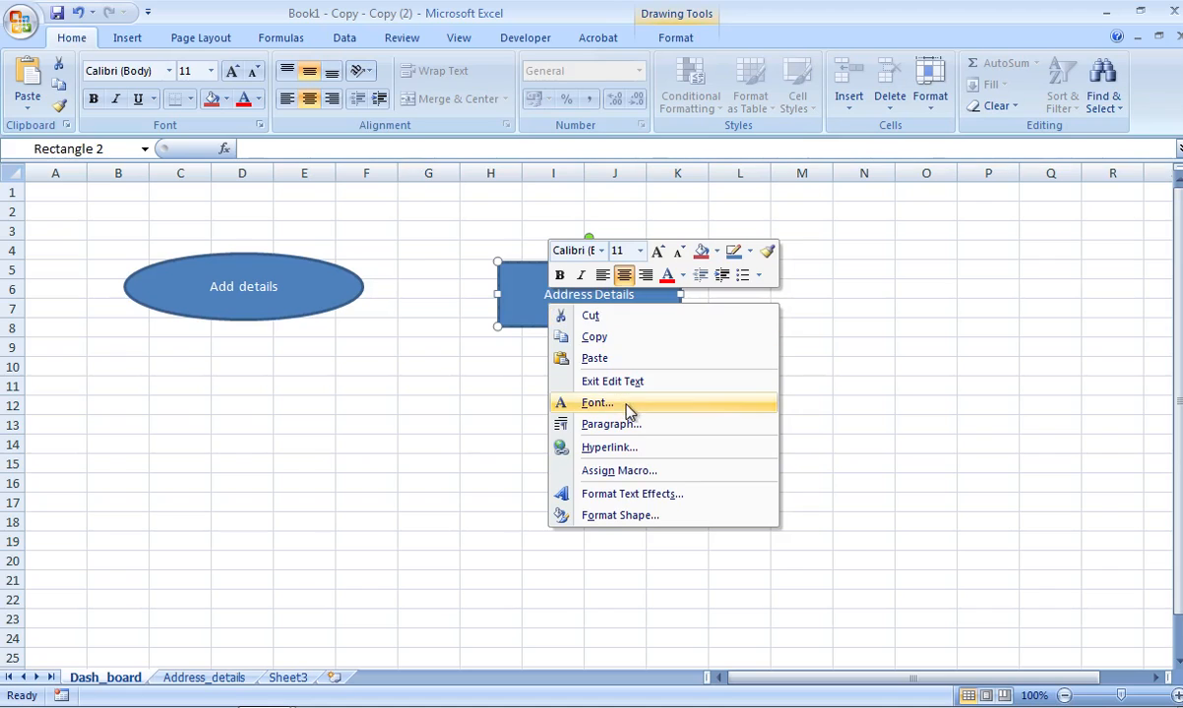
left_click(617, 446)
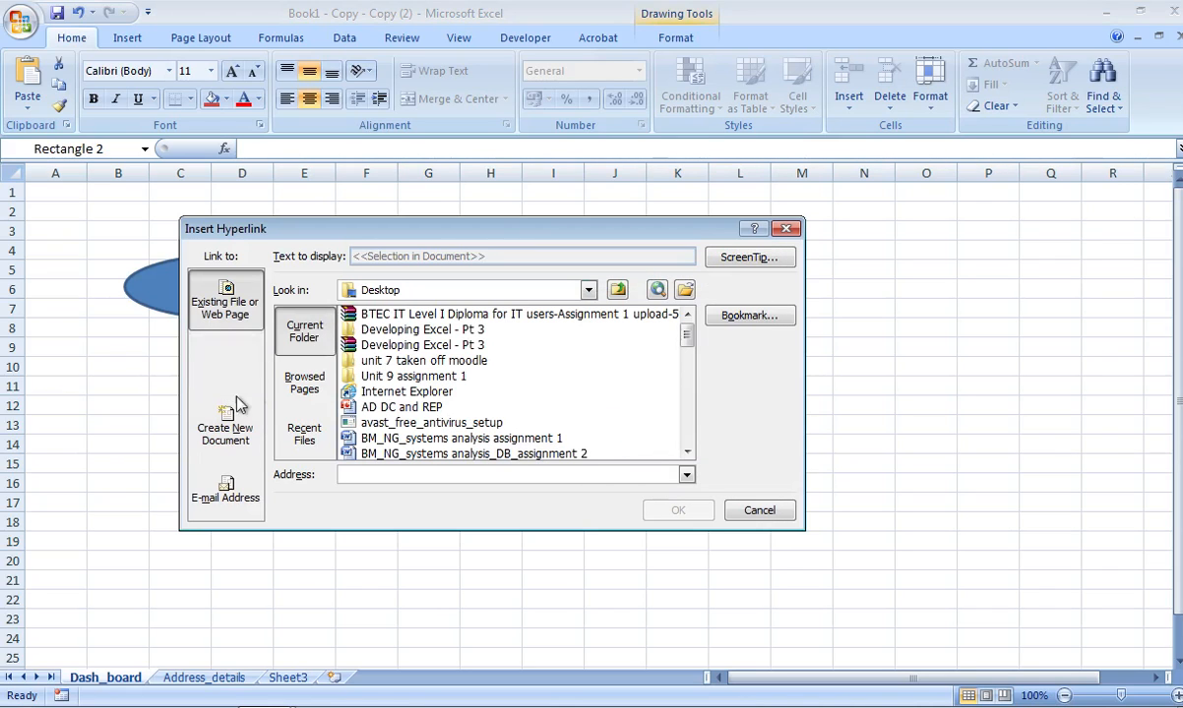
left_click(214, 344)
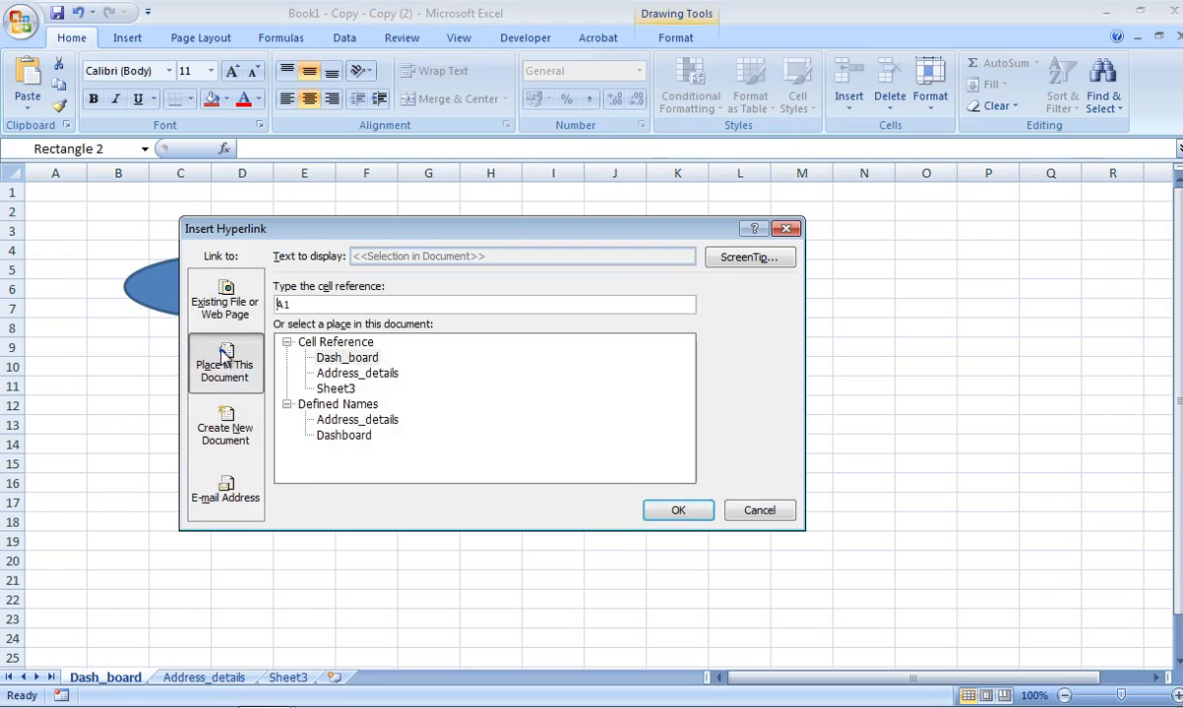
left_click(362, 375)
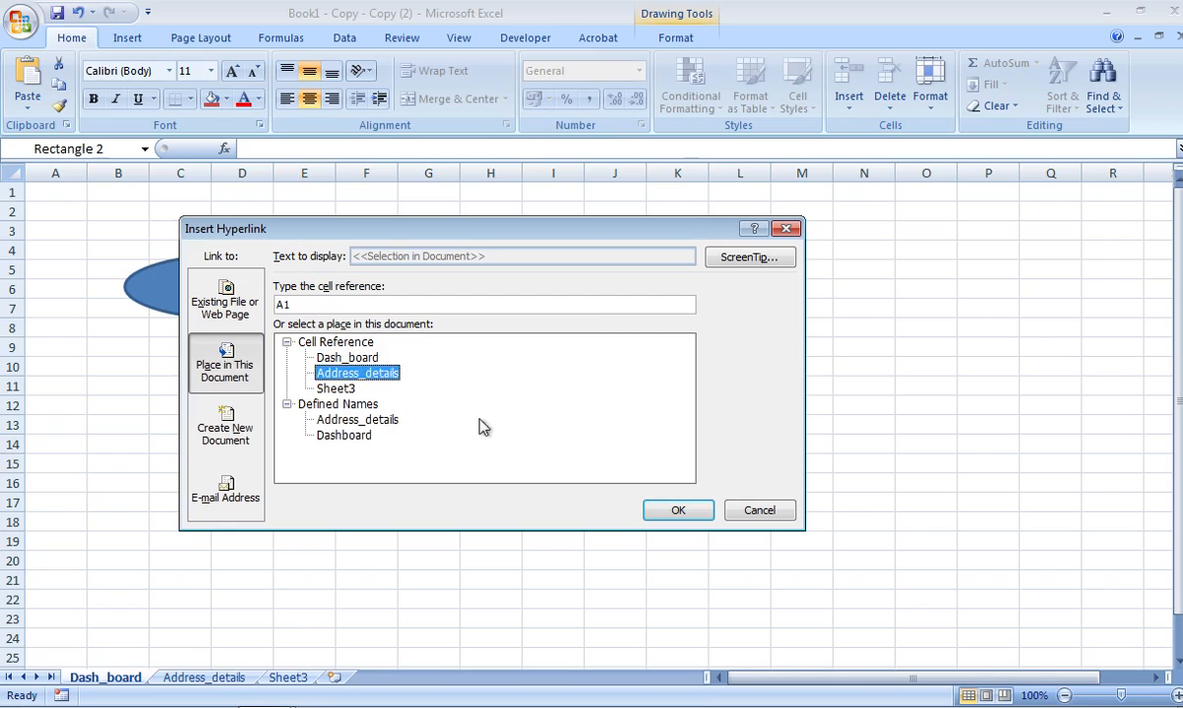
left_click(676, 512)
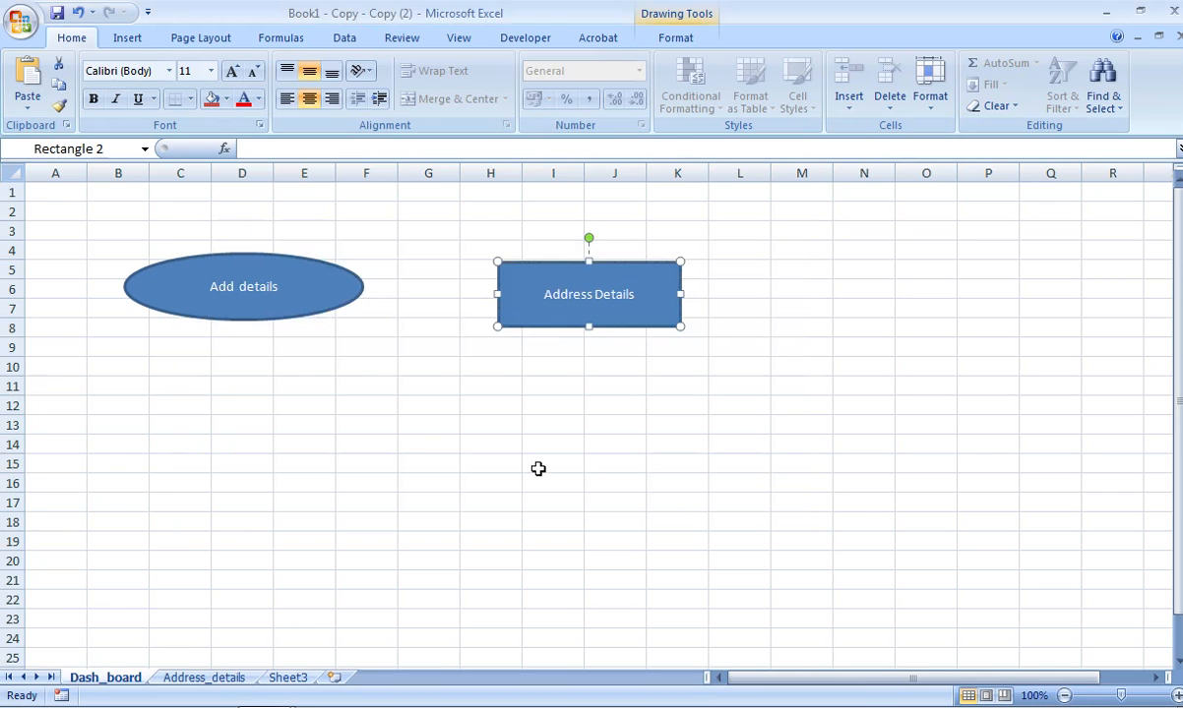
left_click(583, 468)
left_click(591, 298)
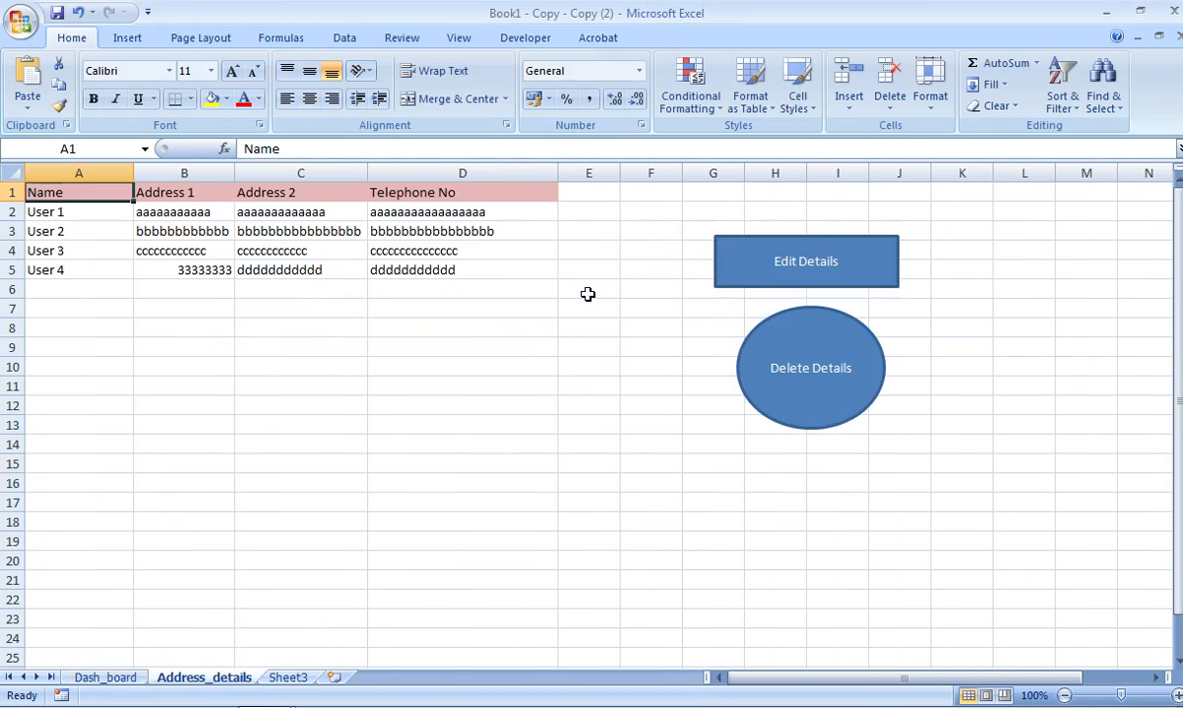
left_click(98, 149)
left_click(143, 149)
left_click(144, 149)
left_click(836, 500)
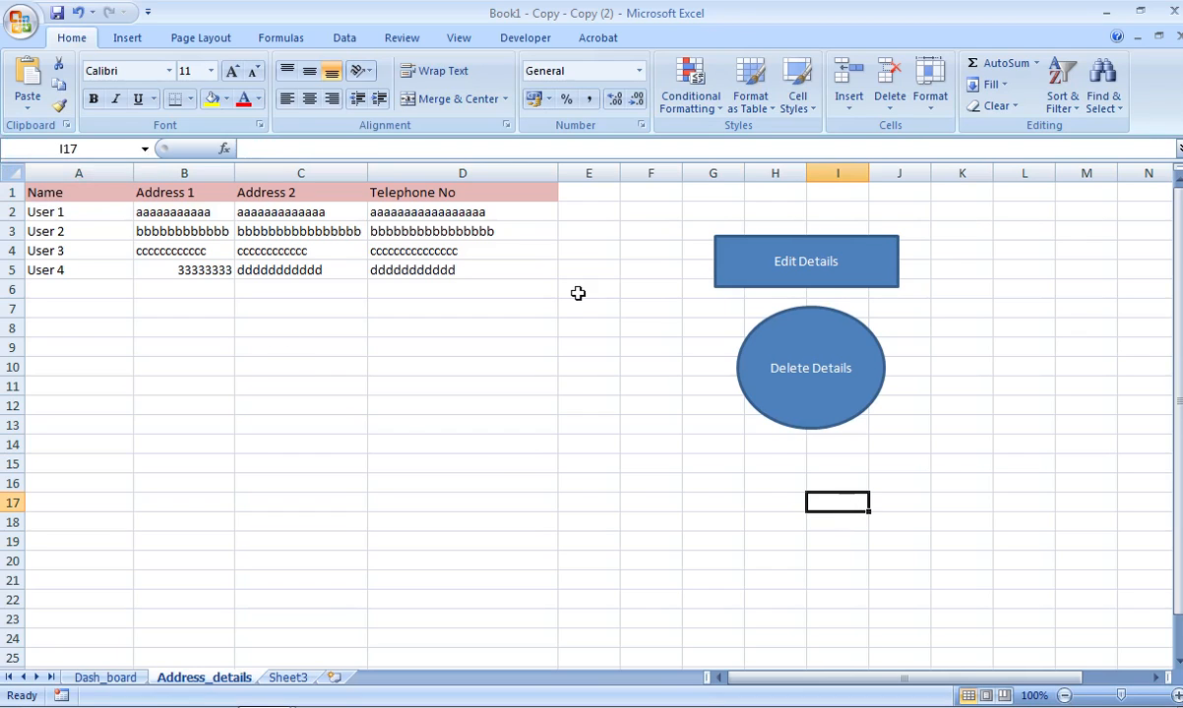
Draw a rectangle about 5.45 cm wide and 2.78 cm high below the Delete Details circle on the Address_details sheet
left_click(126, 38)
left_click(212, 80)
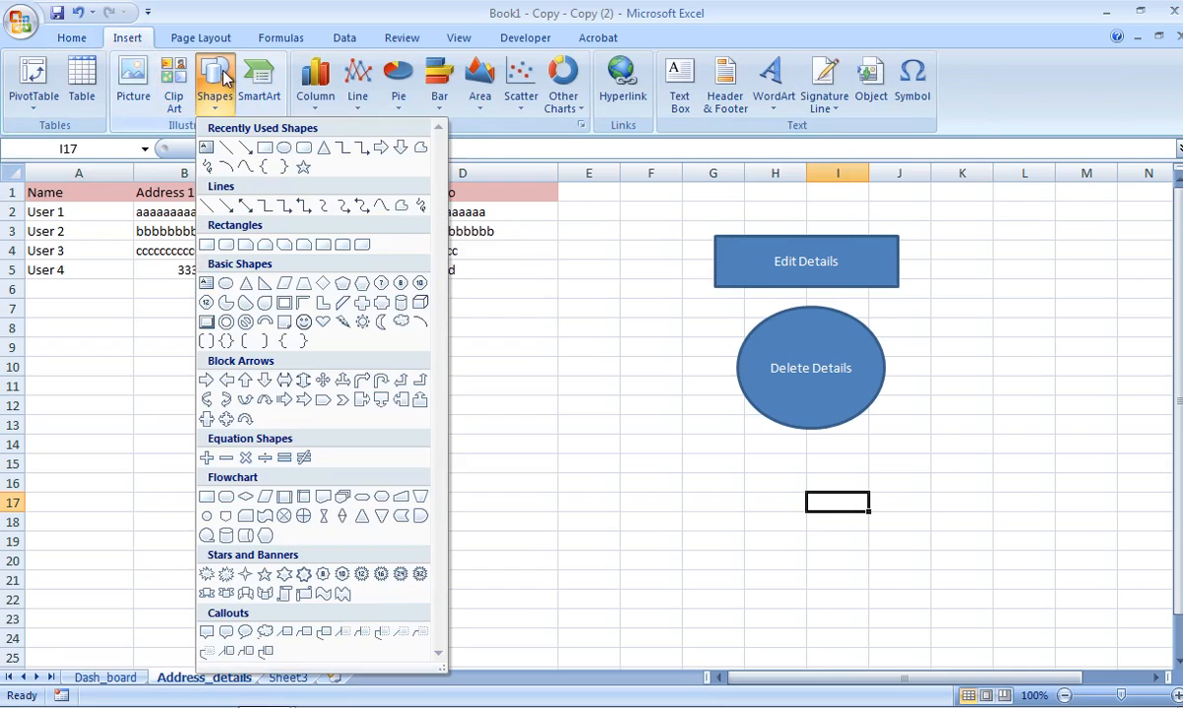
left_click(264, 147)
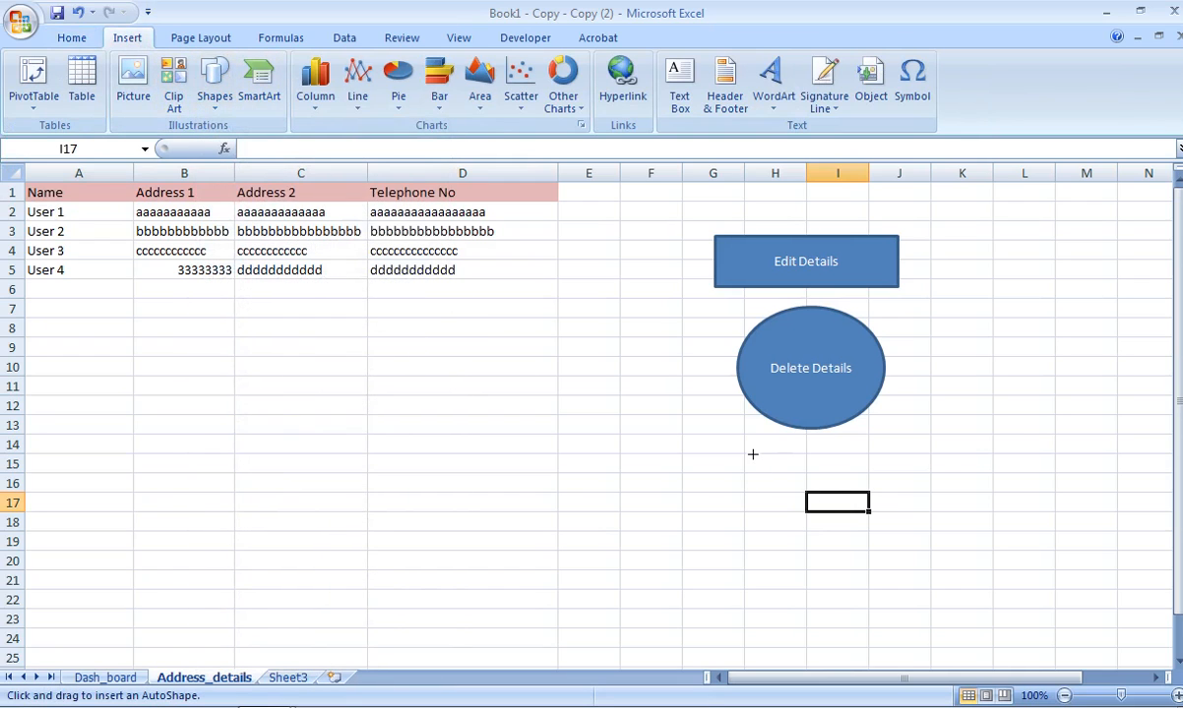
mouse_move(753, 454)
left_mouse_down()
mouse_move(755, 470)
mouse_move(900, 523)
mouse_move(953, 557)
left_mouse_up()
Label the new rectangle below the Delete Details circle "Dashboard"
right_click(819, 502)
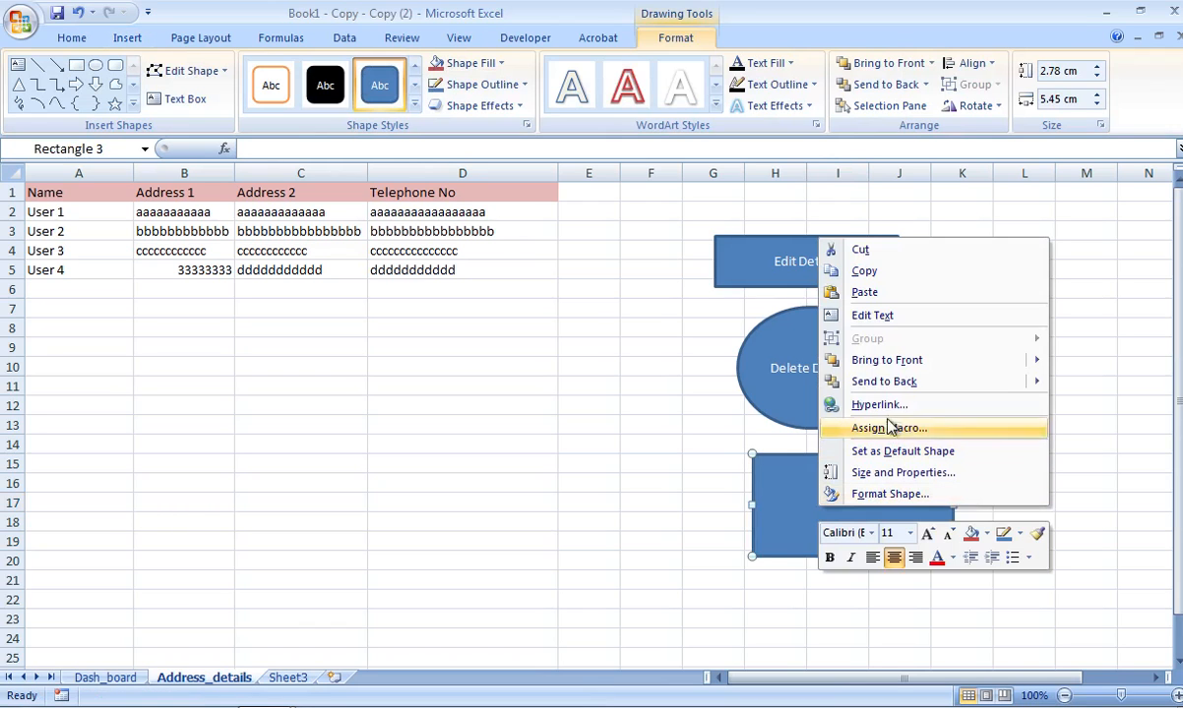
left_click(876, 316)
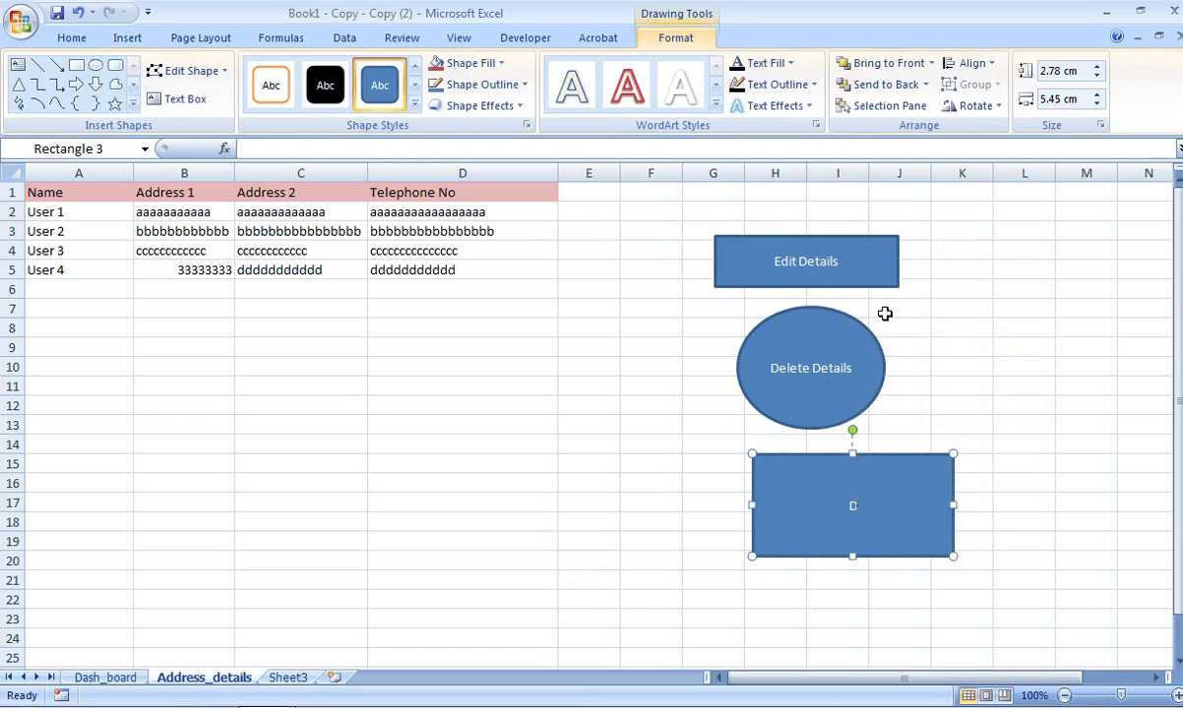
type("Dashboard")
left_click(1033, 389)
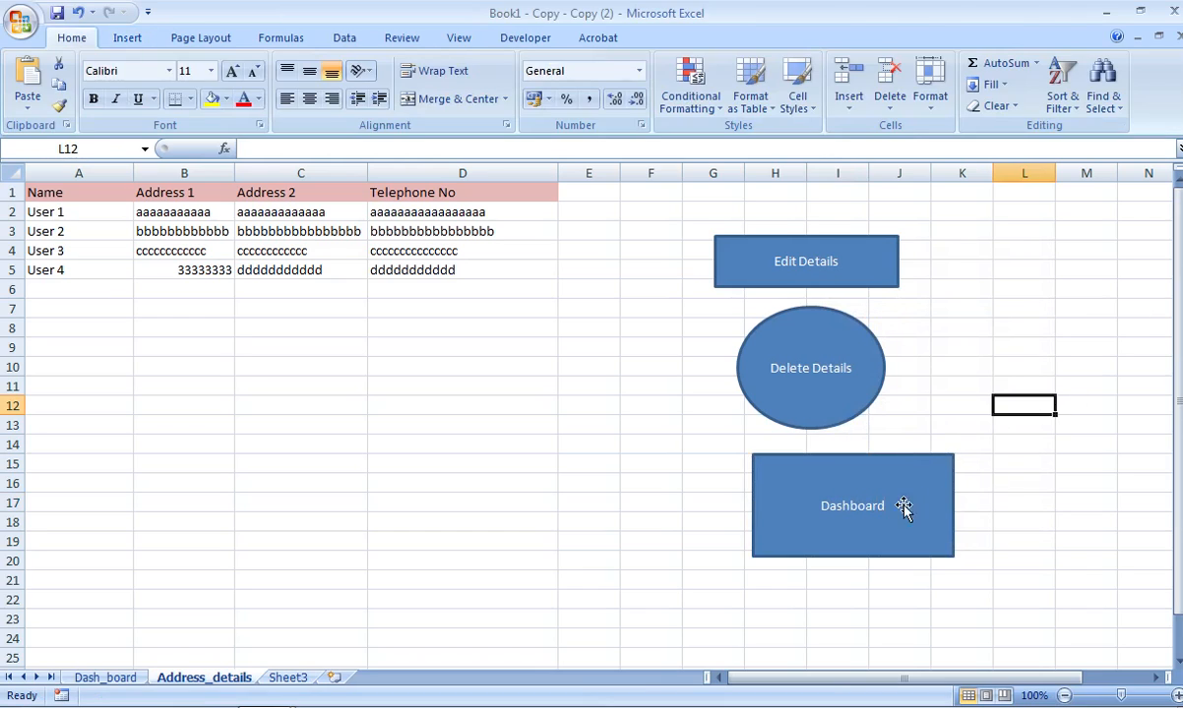
Hyperlink the Dashboard rectangle to cell A1 of the Dash_board sheet in this document
right_click(843, 475)
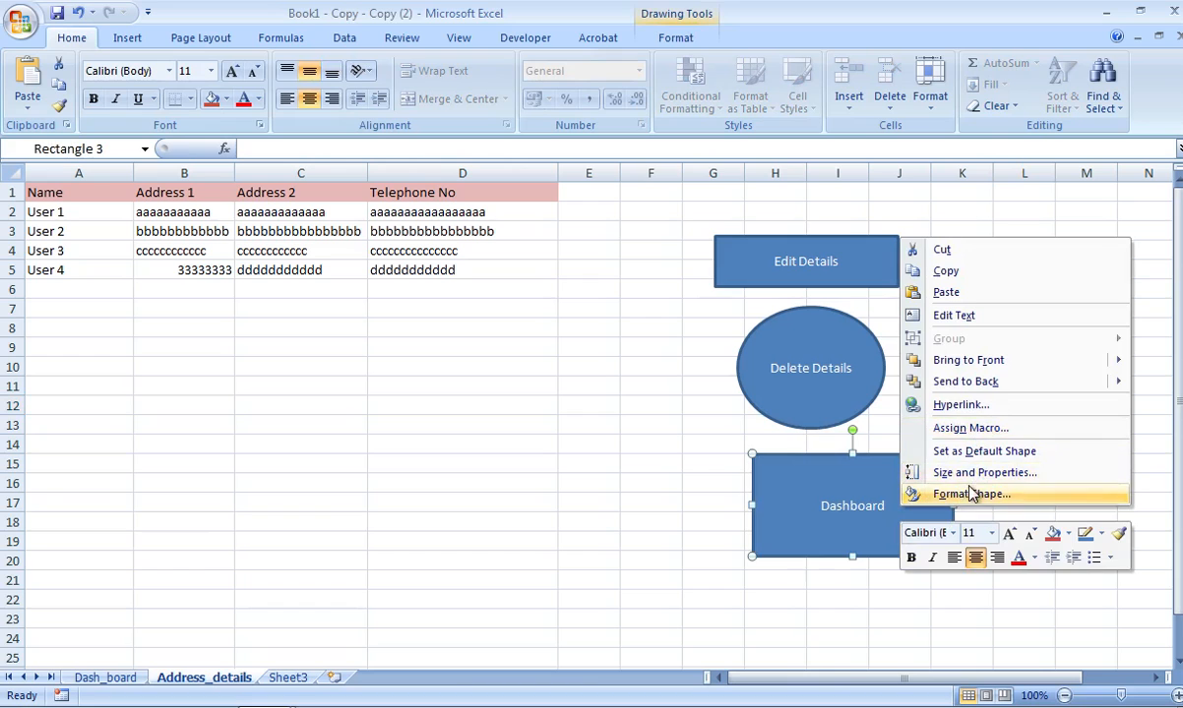
left_click(960, 406)
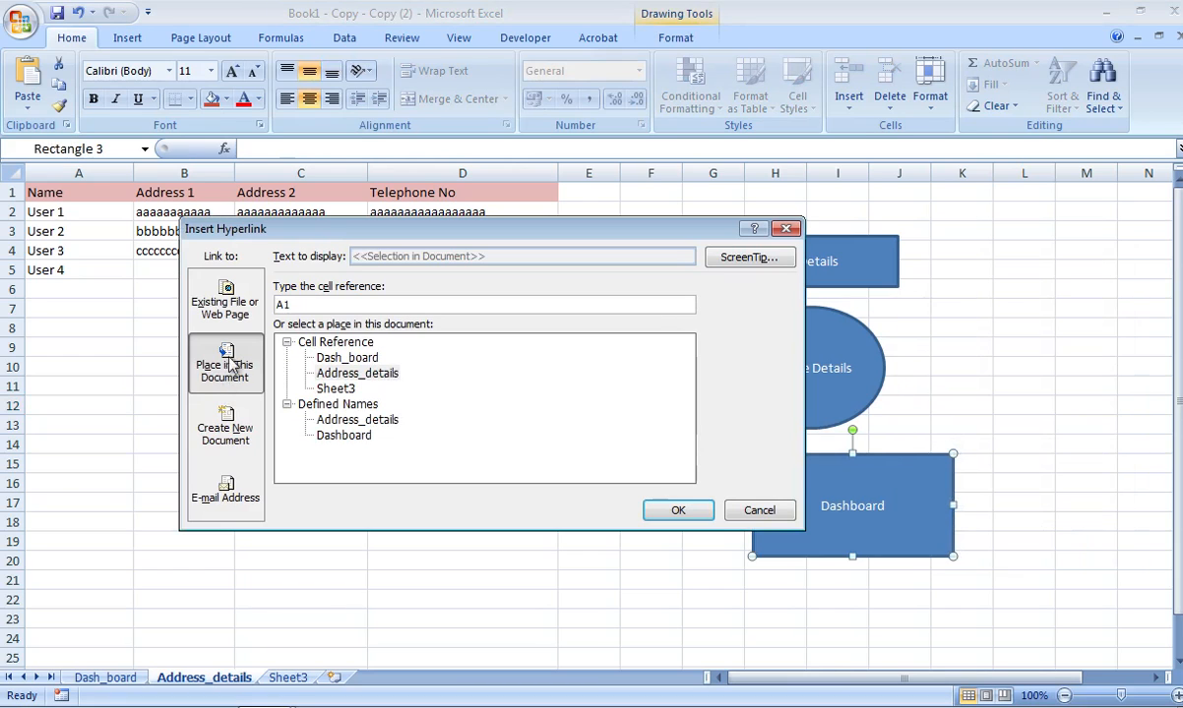
left_click(346, 357)
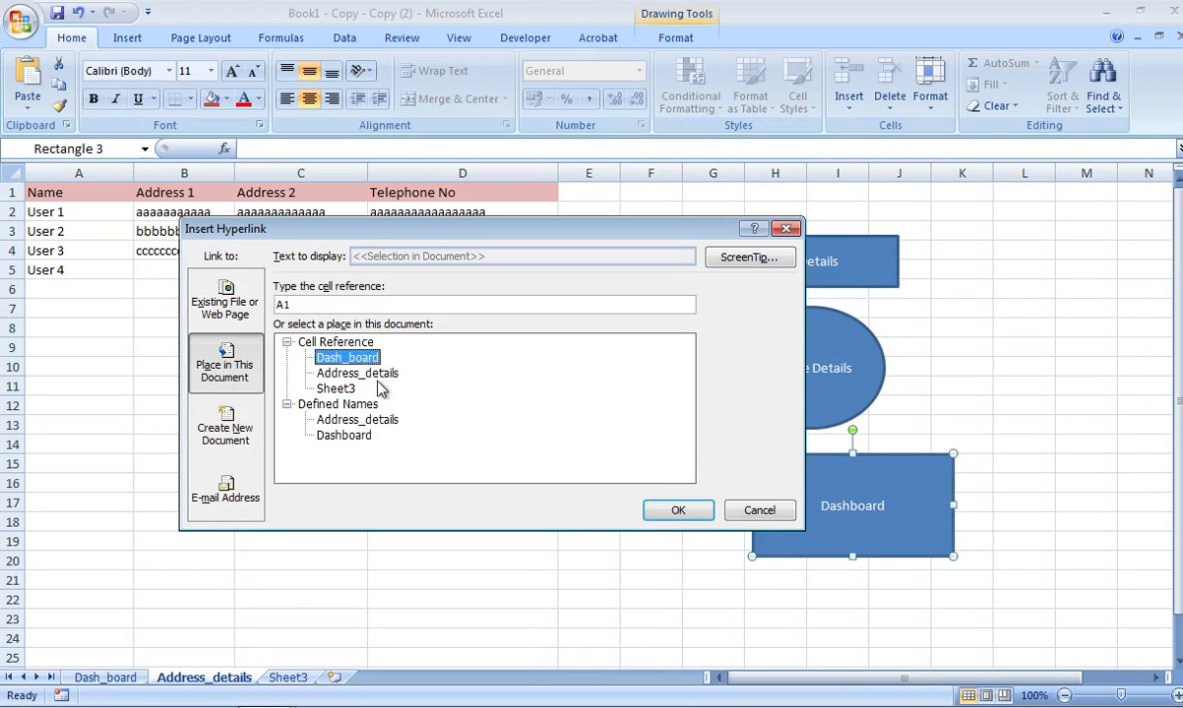
left_click(679, 510)
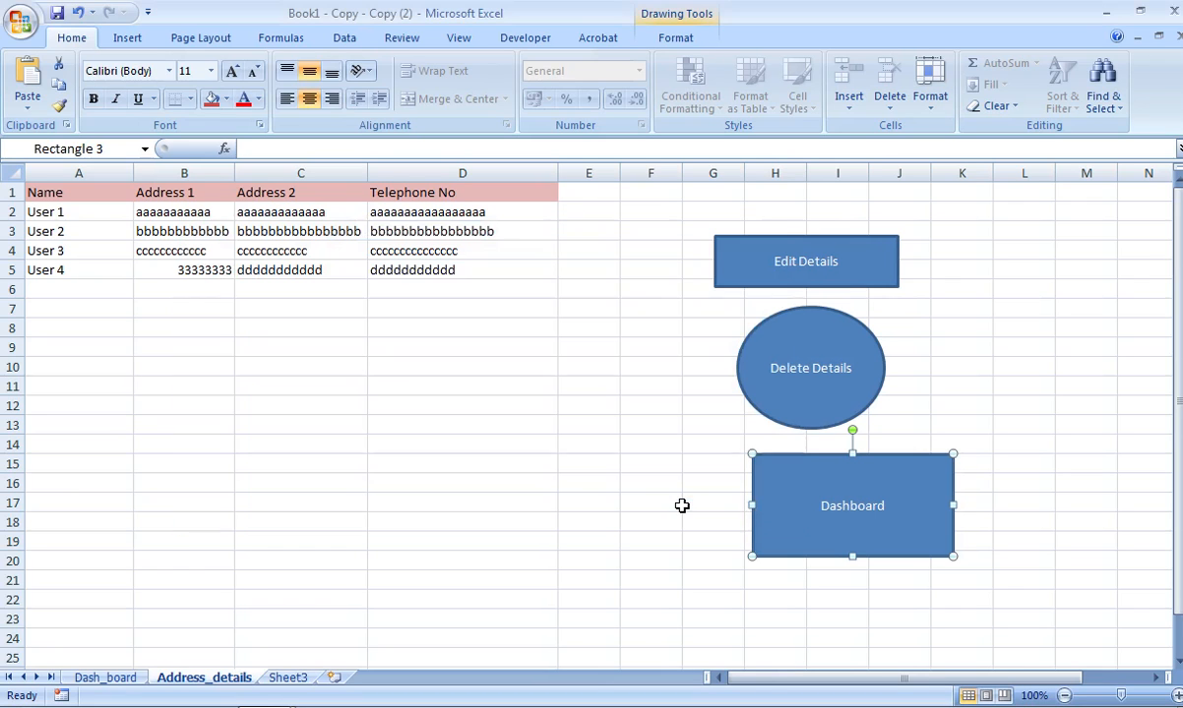
Test both links by following the Dashboard shape to Dash_board and the Address Details shape back to Address_details
left_click(650, 539)
left_click(858, 539)
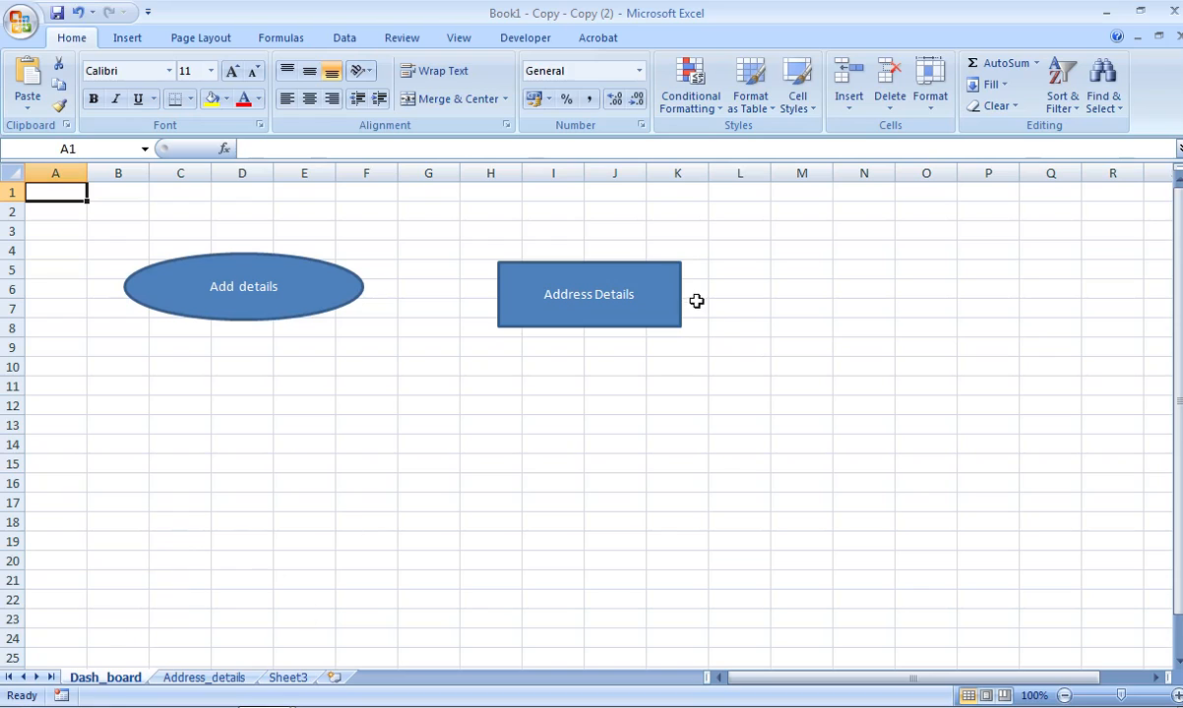
left_click(566, 300)
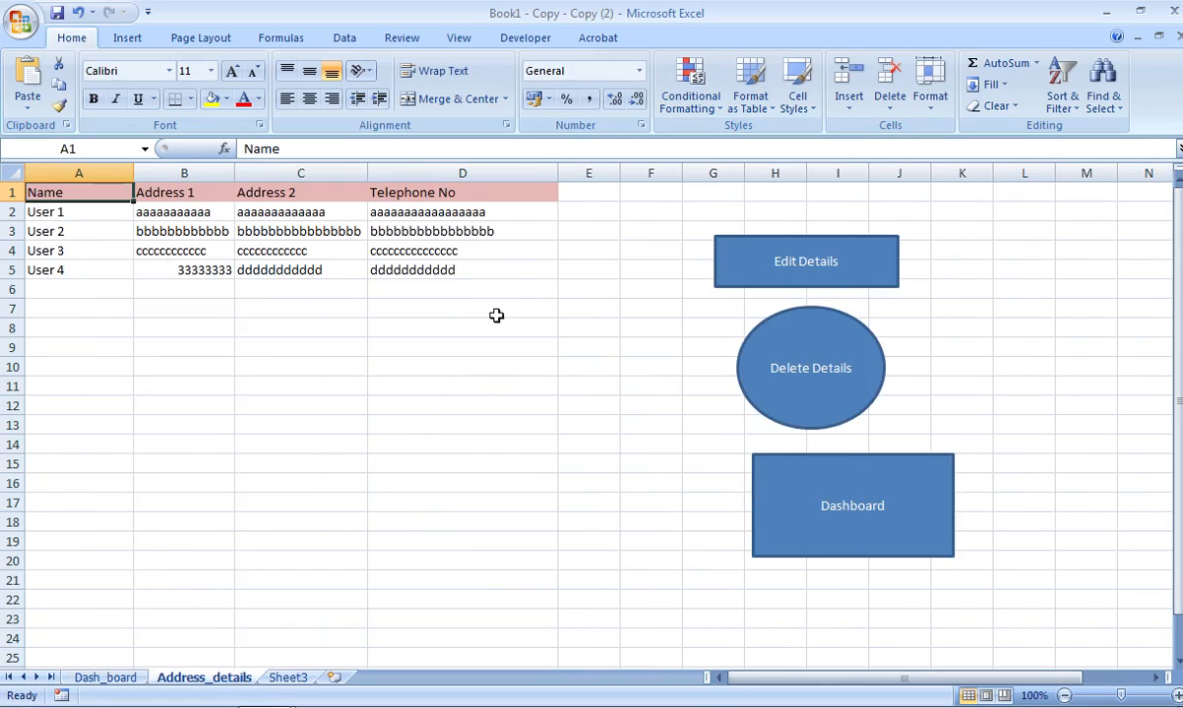
Move the Edit Details rectangle next to the Telephone No column, so it starts at column E beside row 2
right_click(872, 277)
left_click(794, 263)
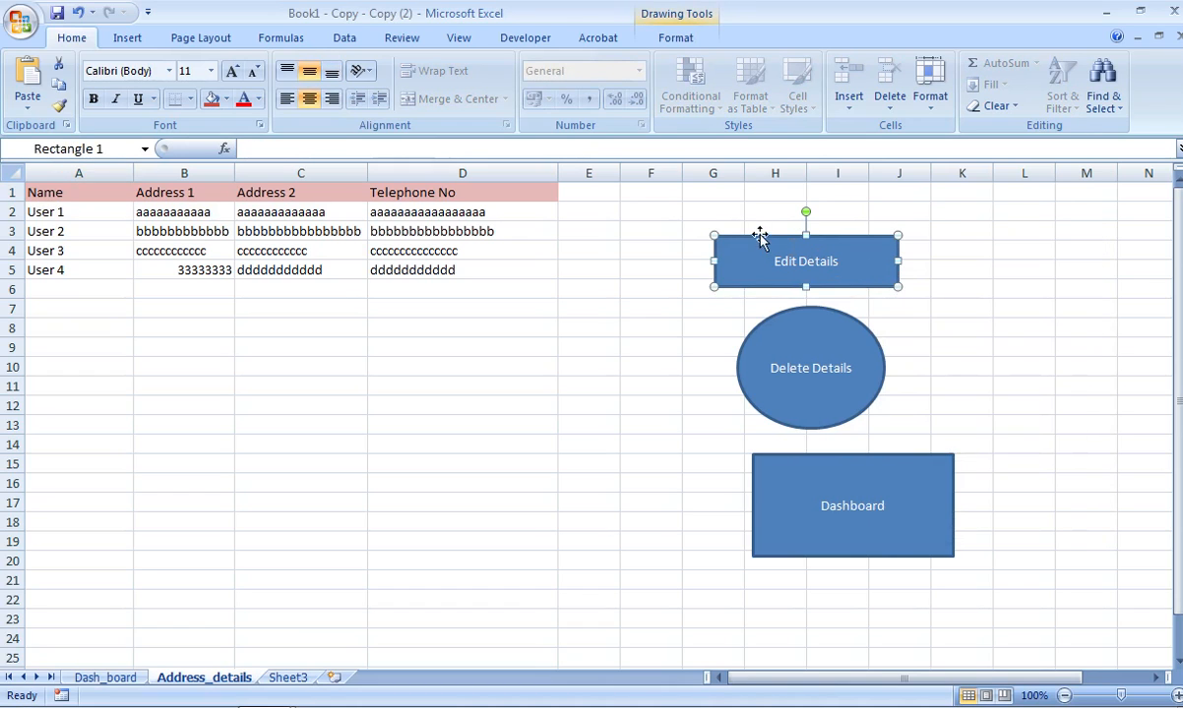
left_click_drag(754, 263, 602, 231)
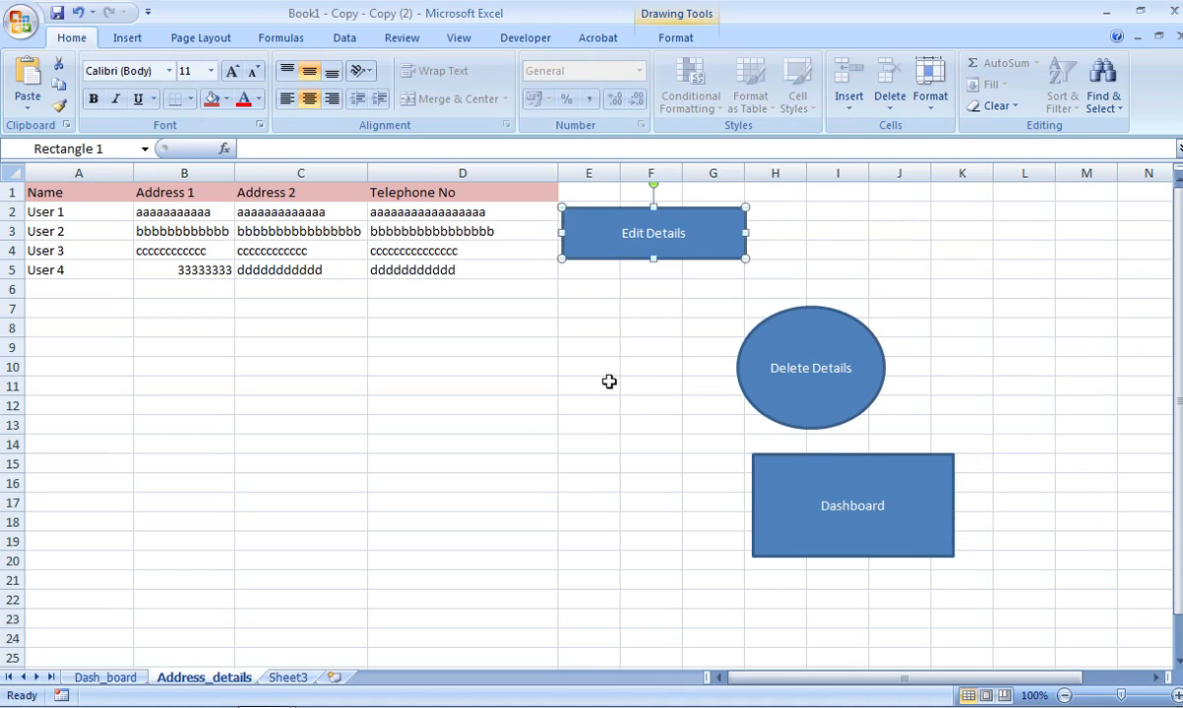
left_click(607, 384)
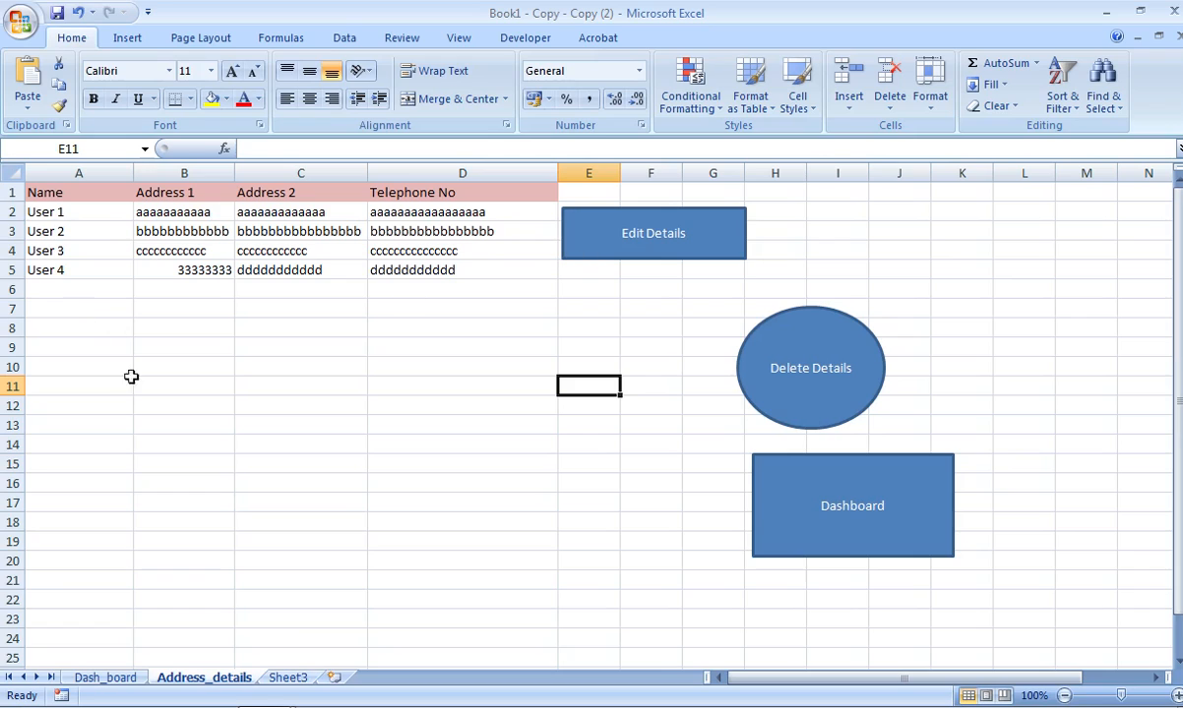
Delete the User 2 row with the Delete Details shape and confirm the deletion
left_click(14, 230)
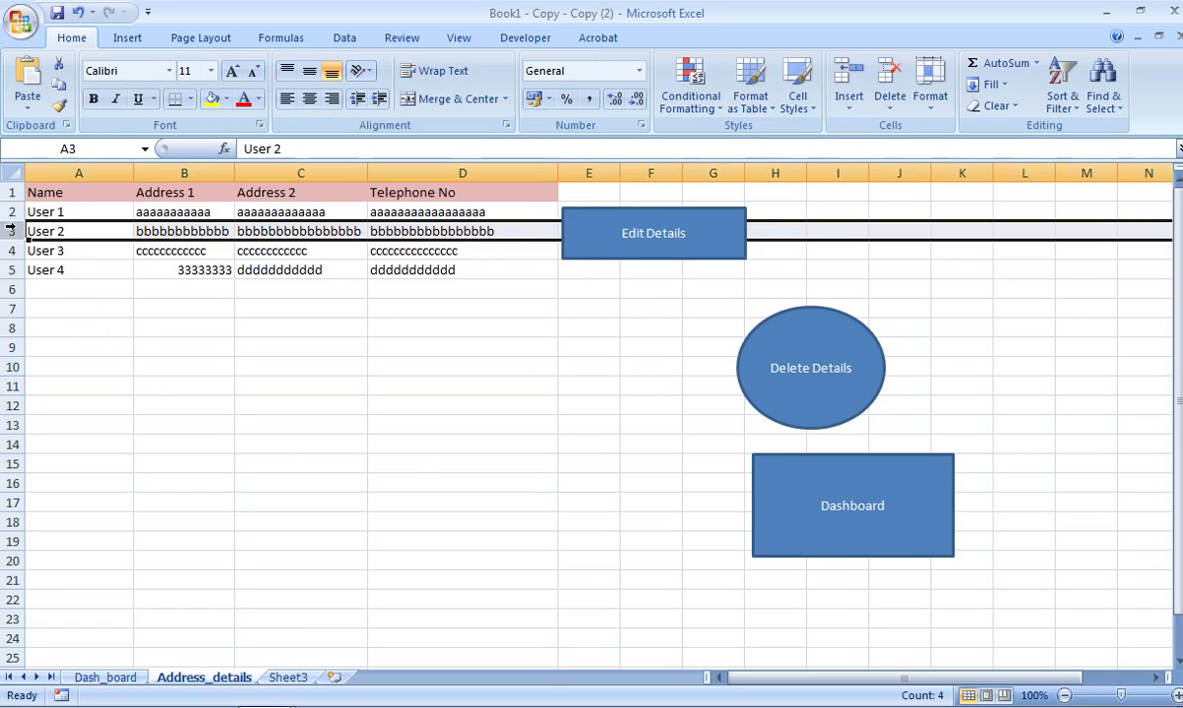
left_click(755, 355)
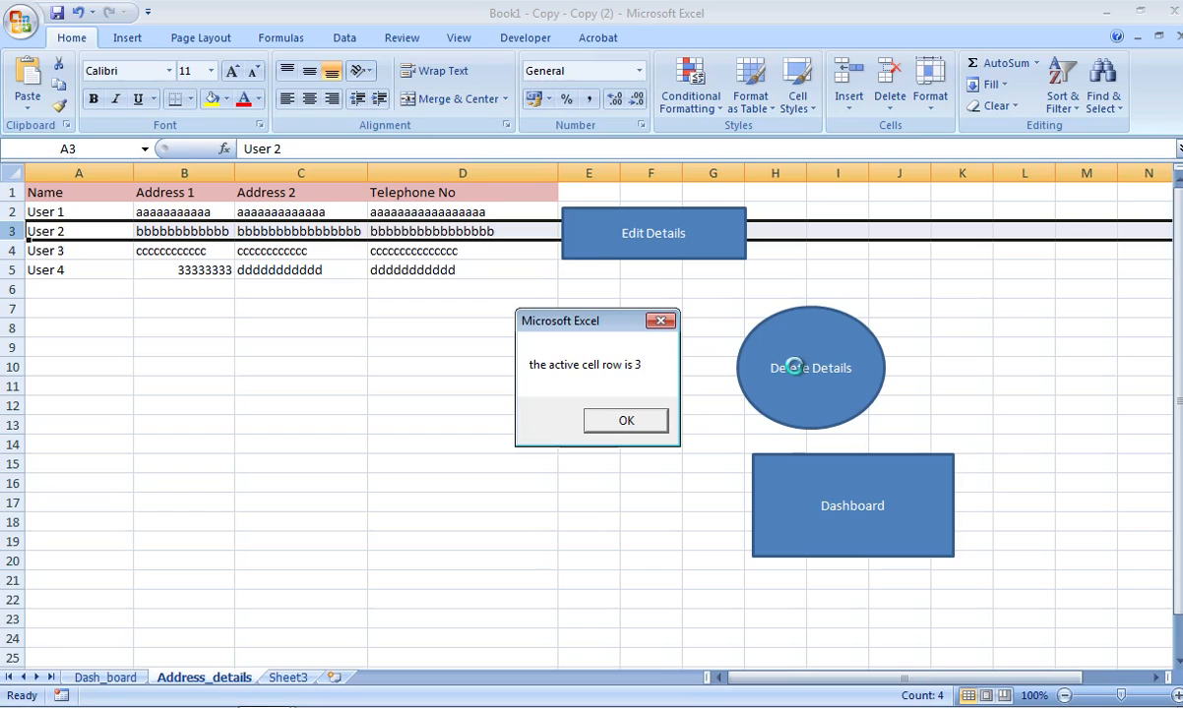
left_click(646, 426)
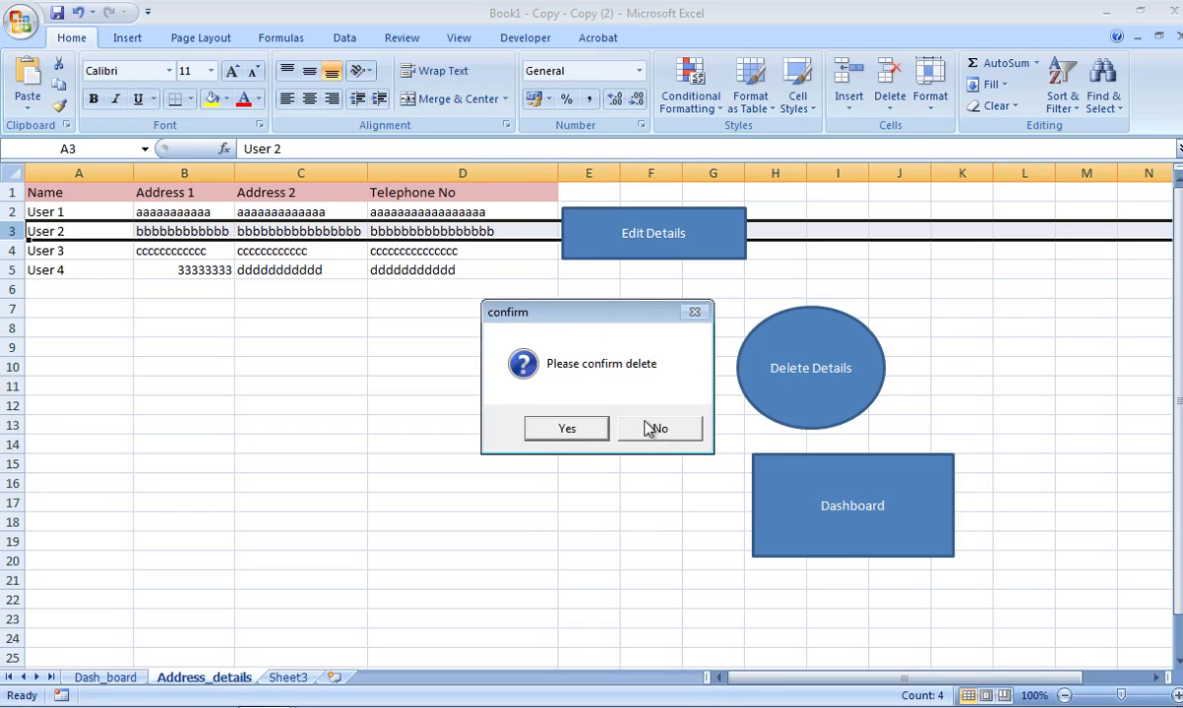
left_click(574, 428)
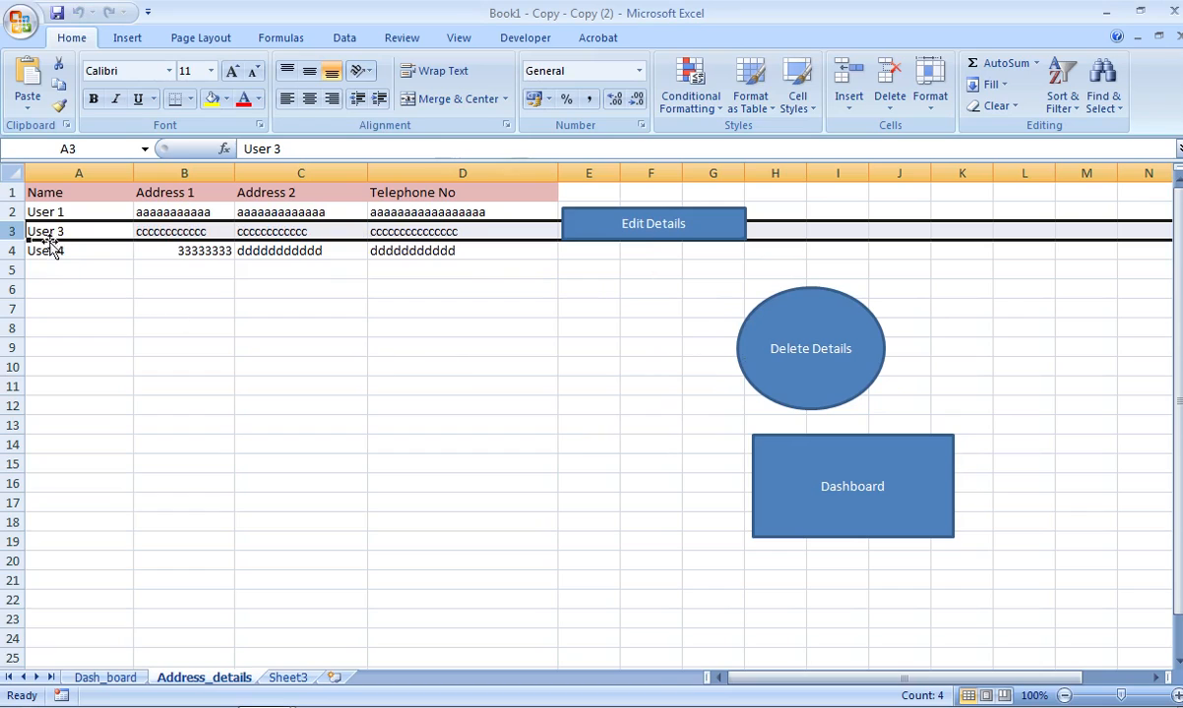
Delete the User 3 row with the Delete Details shape and confirm the deletion
left_click(805, 357)
left_click(617, 421)
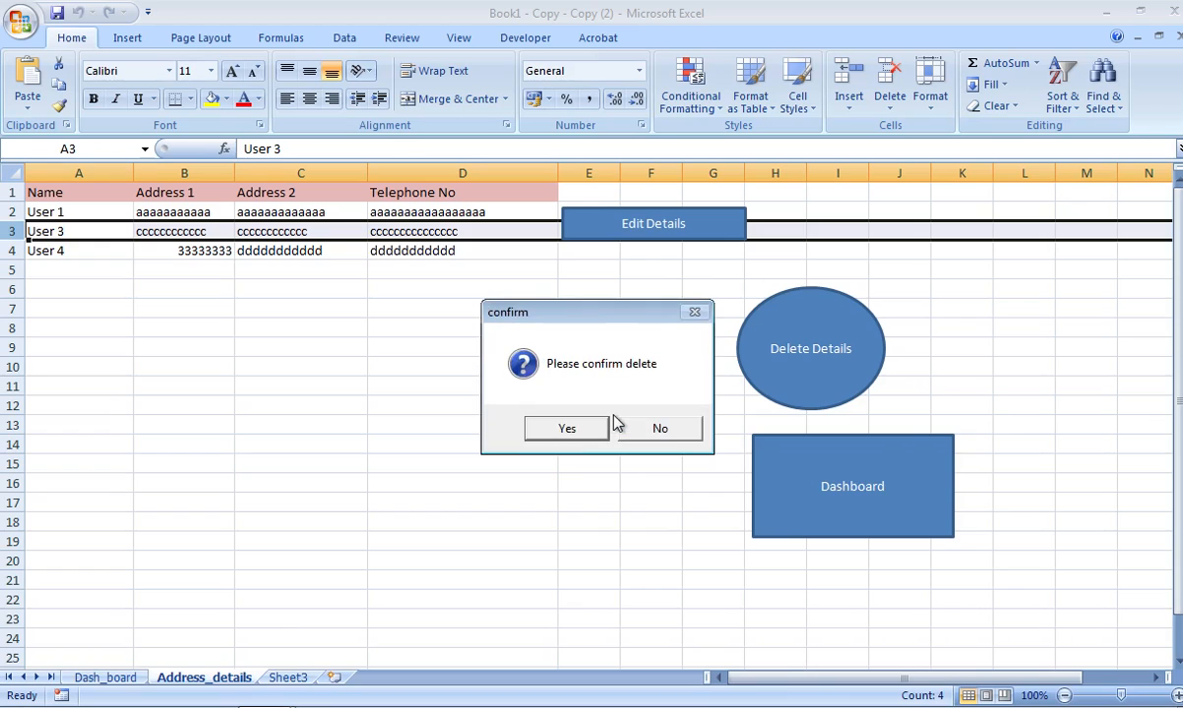
left_click(582, 429)
left_click(590, 424)
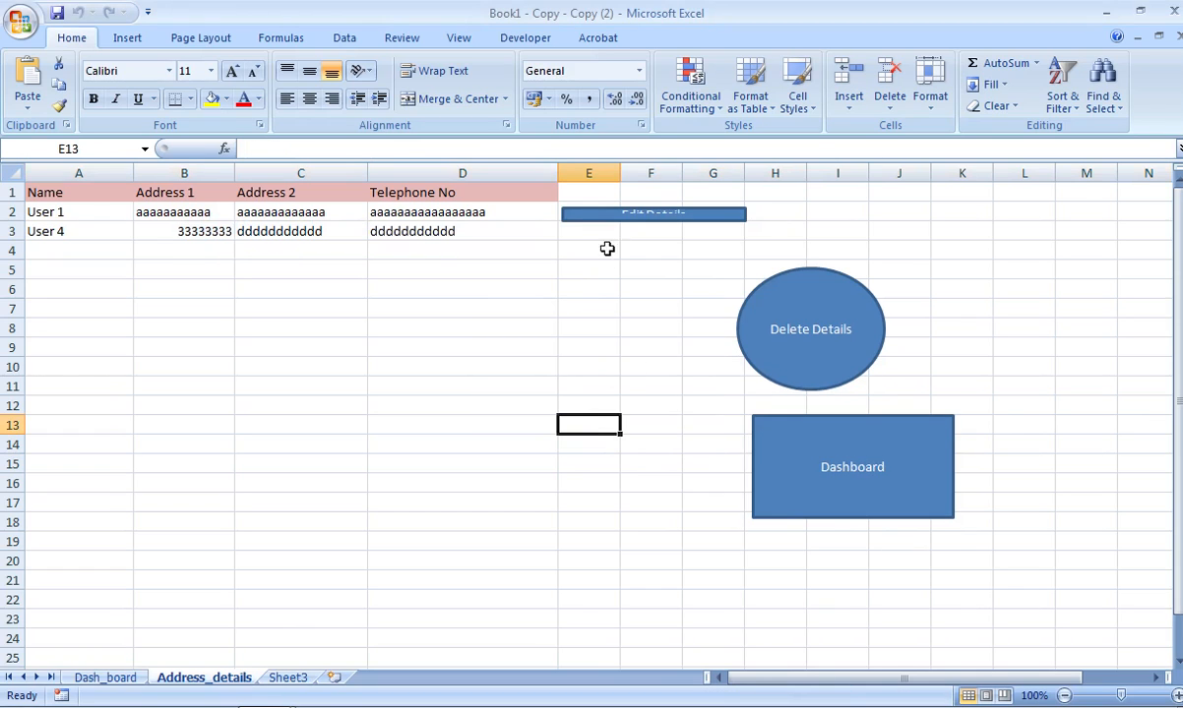
Test the Edit Details shape with empty cell E13 active and dismiss its messages
left_click(616, 216)
left_click(614, 419)
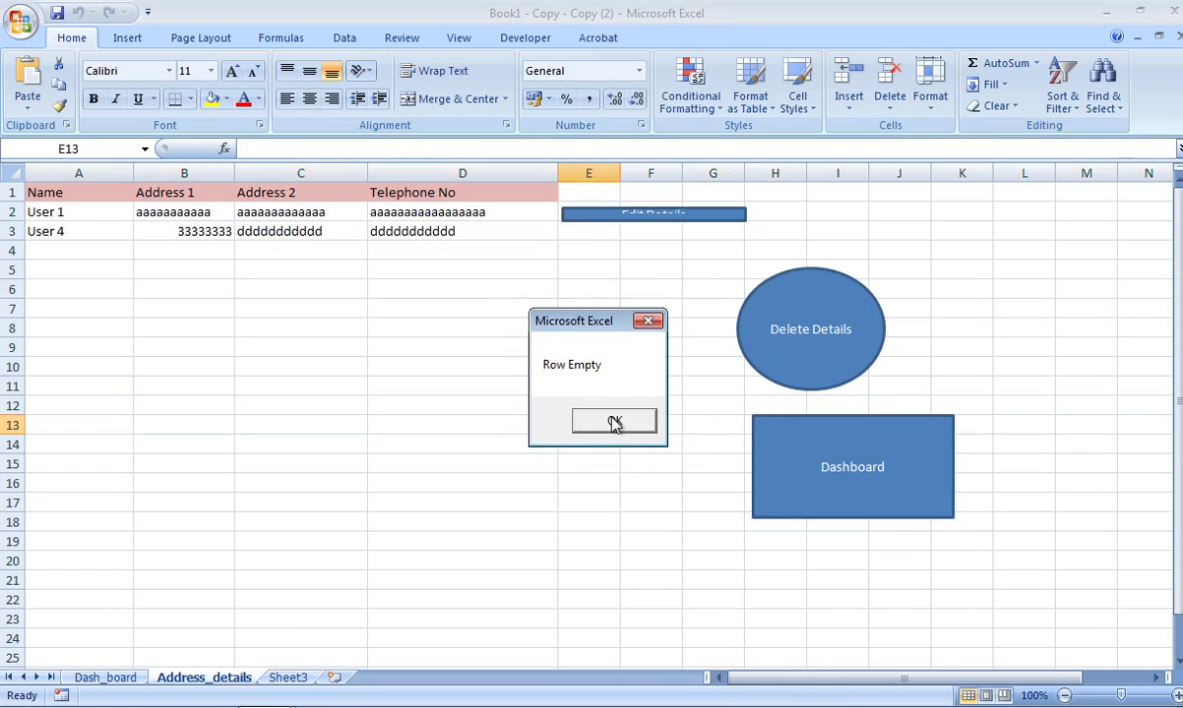
left_click(620, 423)
Stretch the squashed Edit Details rectangle downward to a height of about 1.35 cm
right_click(660, 219)
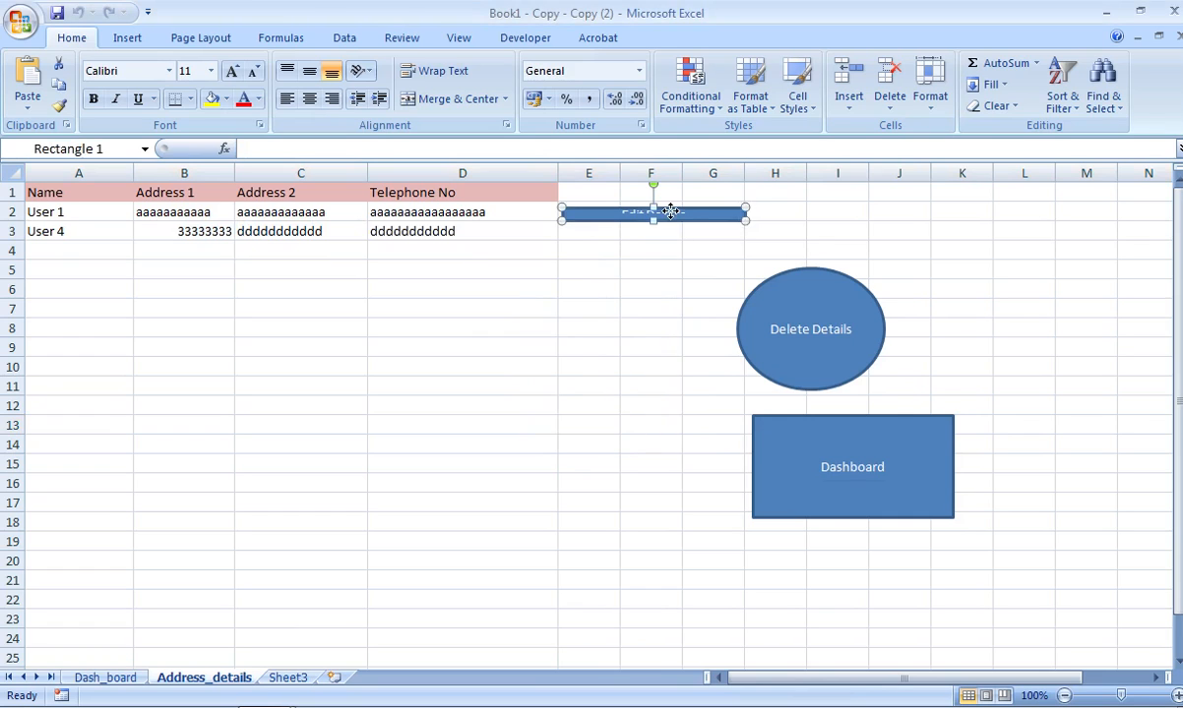
key("Escape")
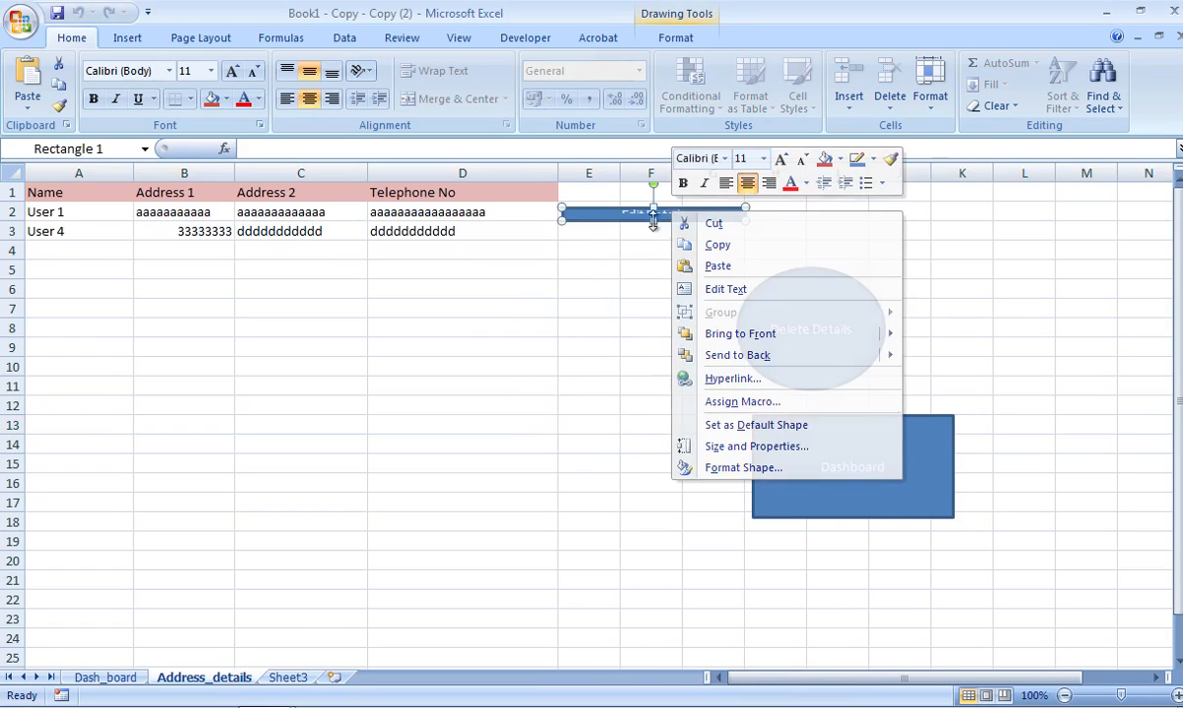
left_click_drag(653, 223, 653, 258)
left_click(652, 380)
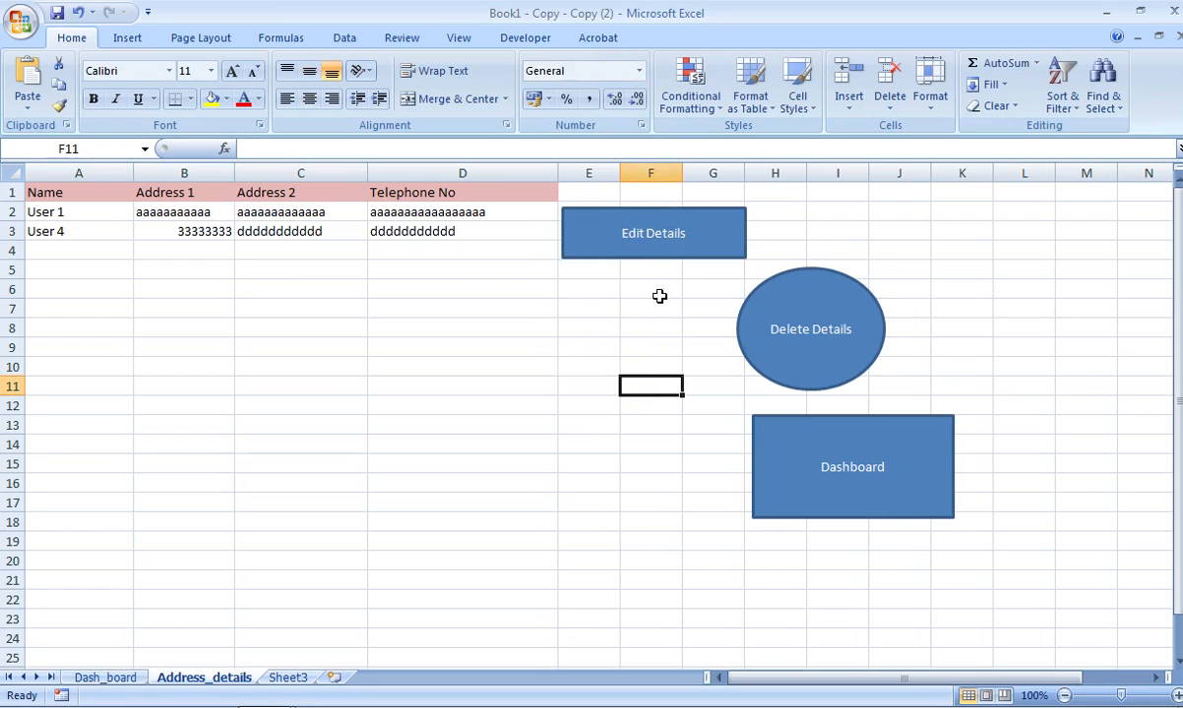
right_click(633, 237)
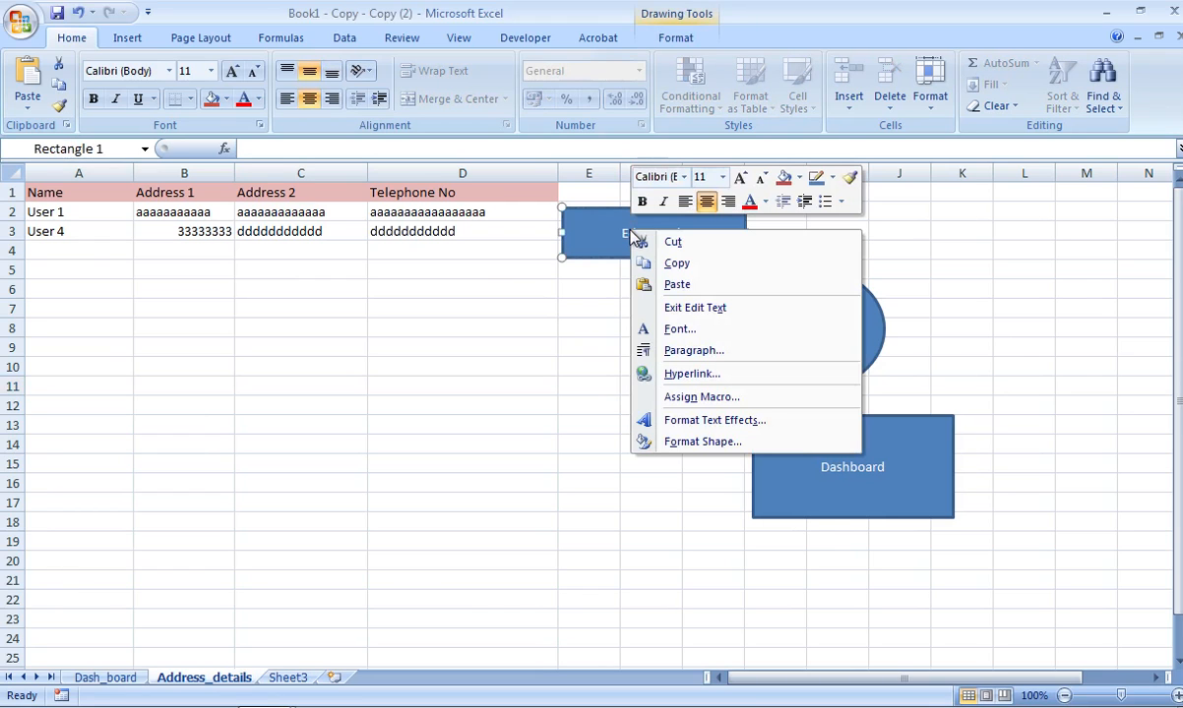
right_click(591, 237)
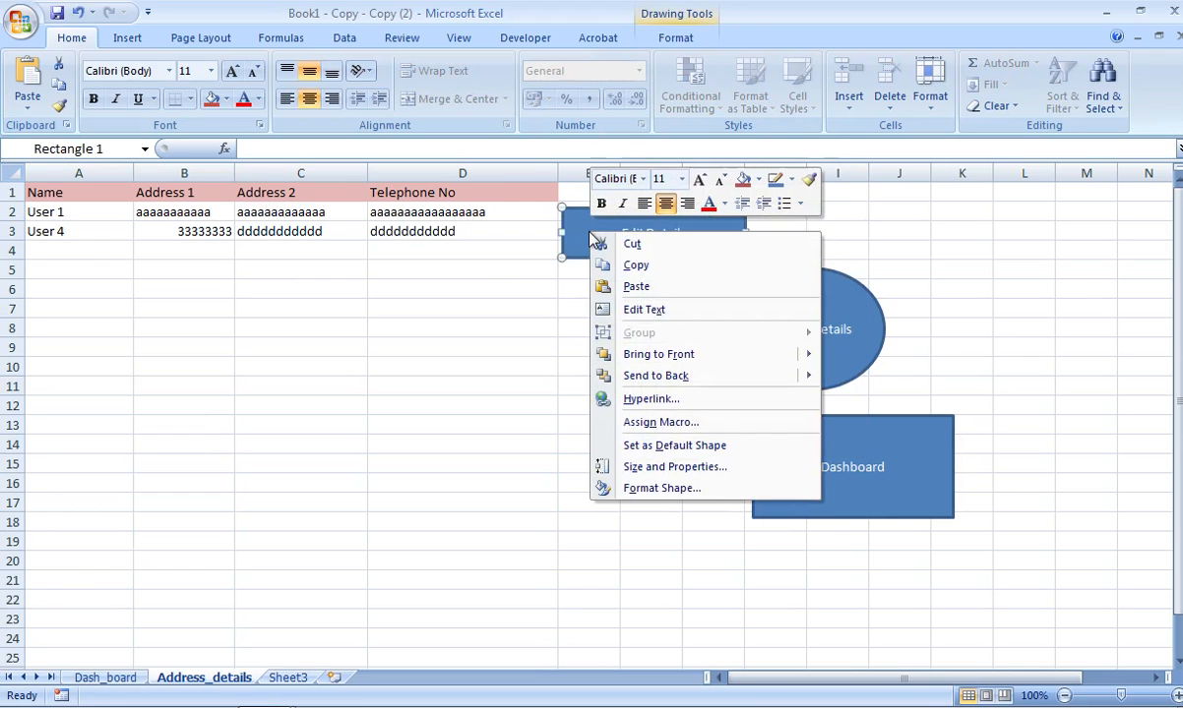
key("Escape")
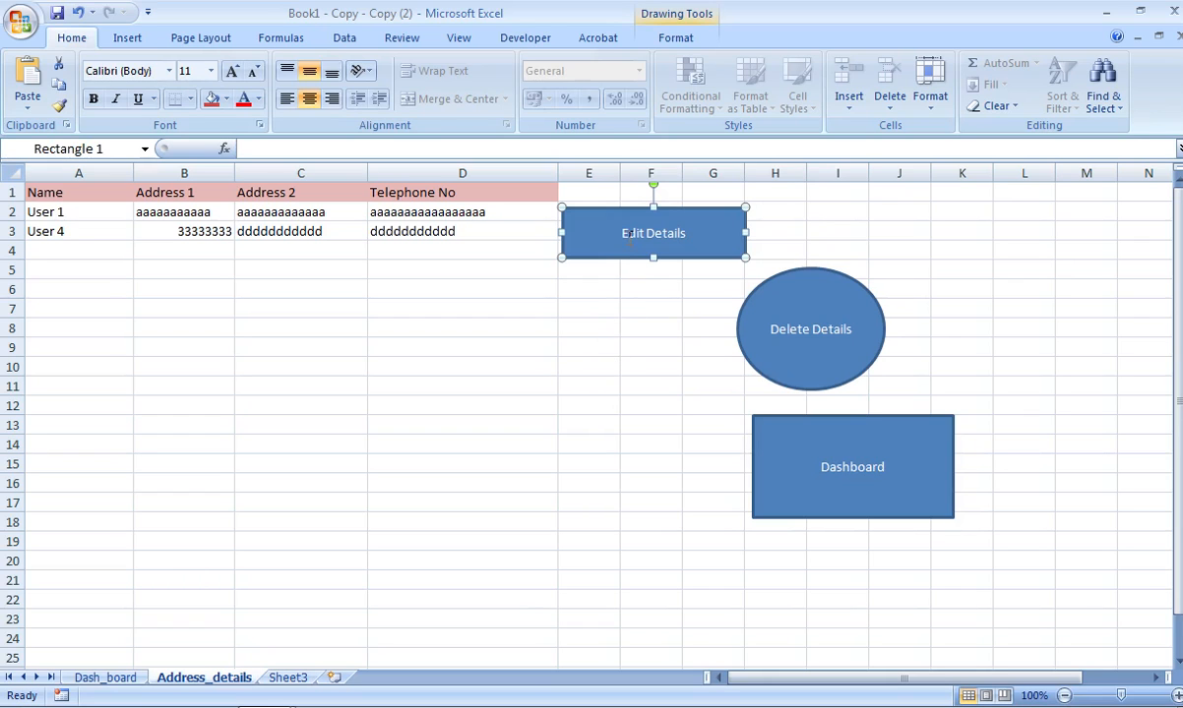
left_click(580, 303)
right_click(633, 235)
key("Escape")
Set the Edit Details rectangle's object positioning to Don't move or size with cells
right_click(612, 255)
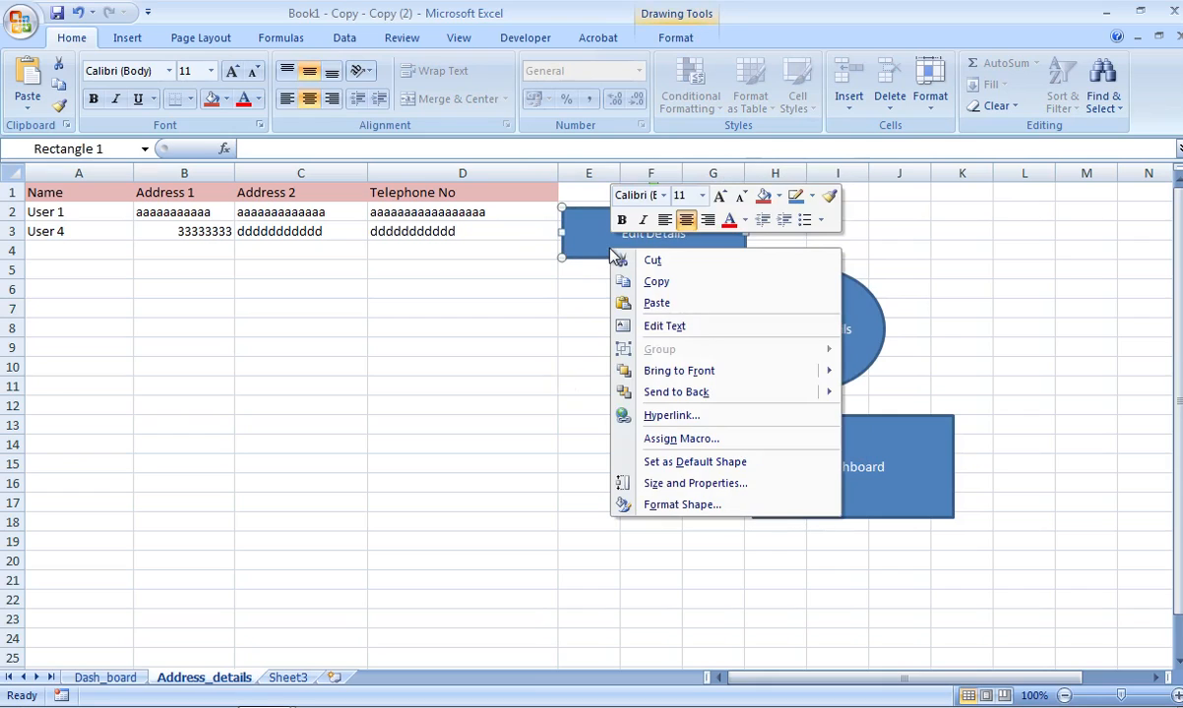
left_click(689, 487)
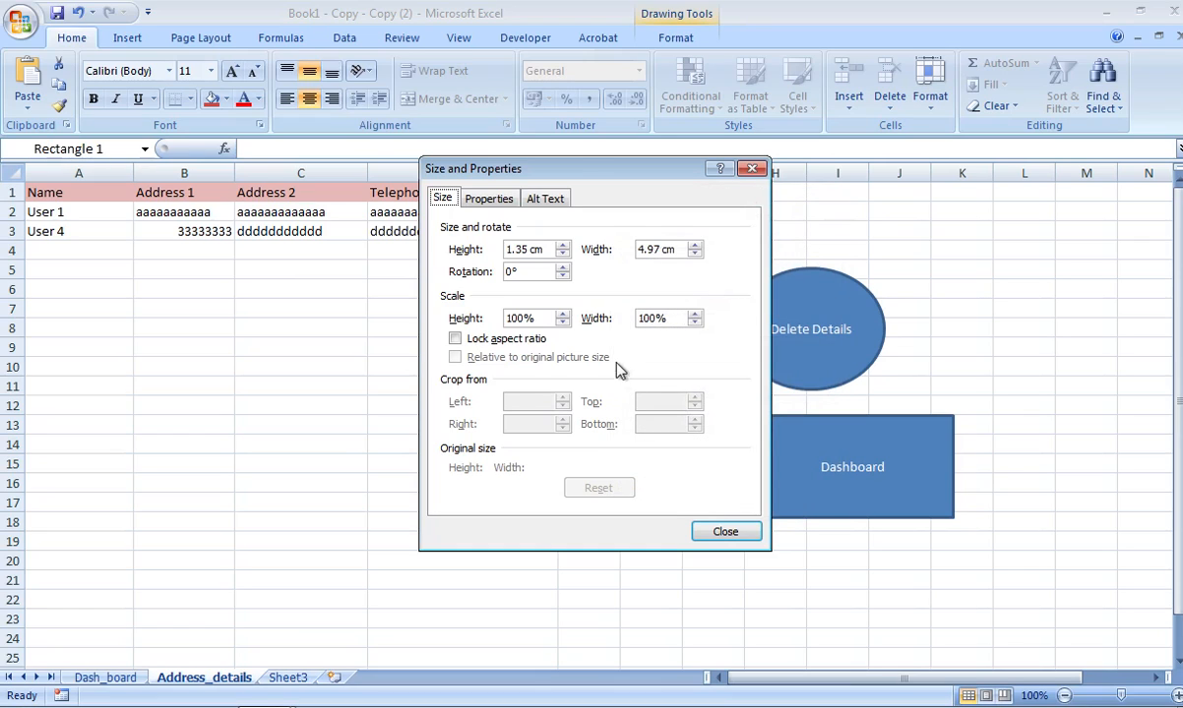
left_click(490, 203)
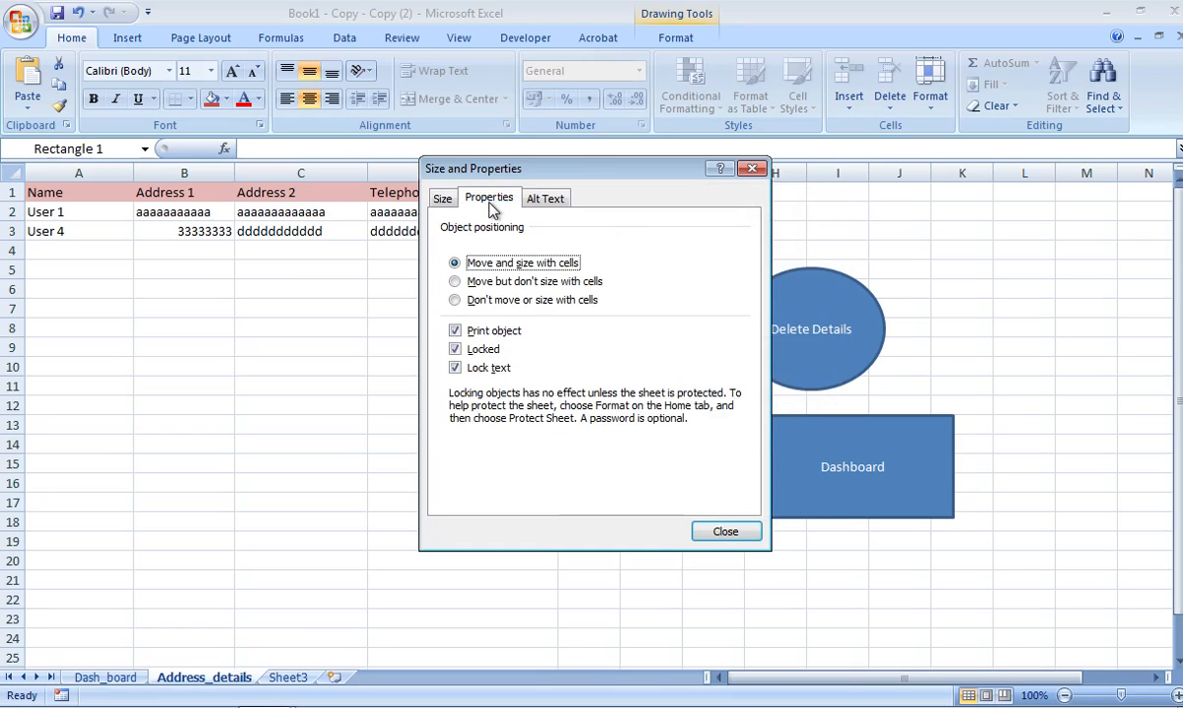
left_click(455, 302)
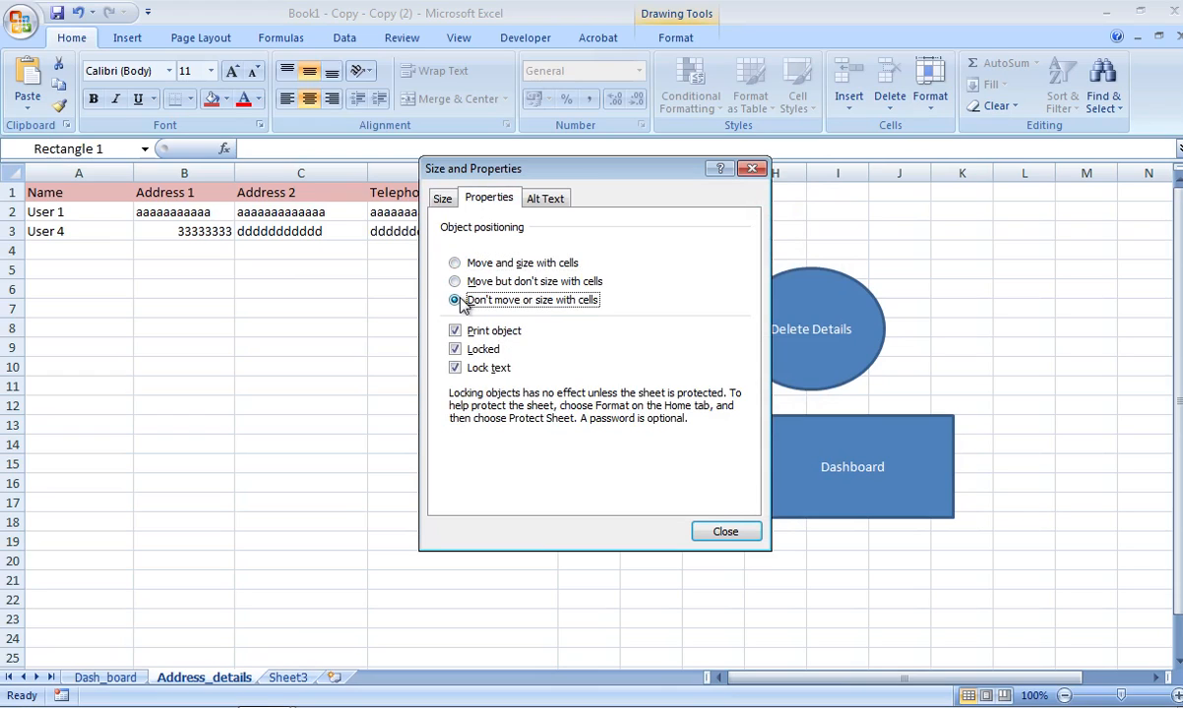
left_click(721, 532)
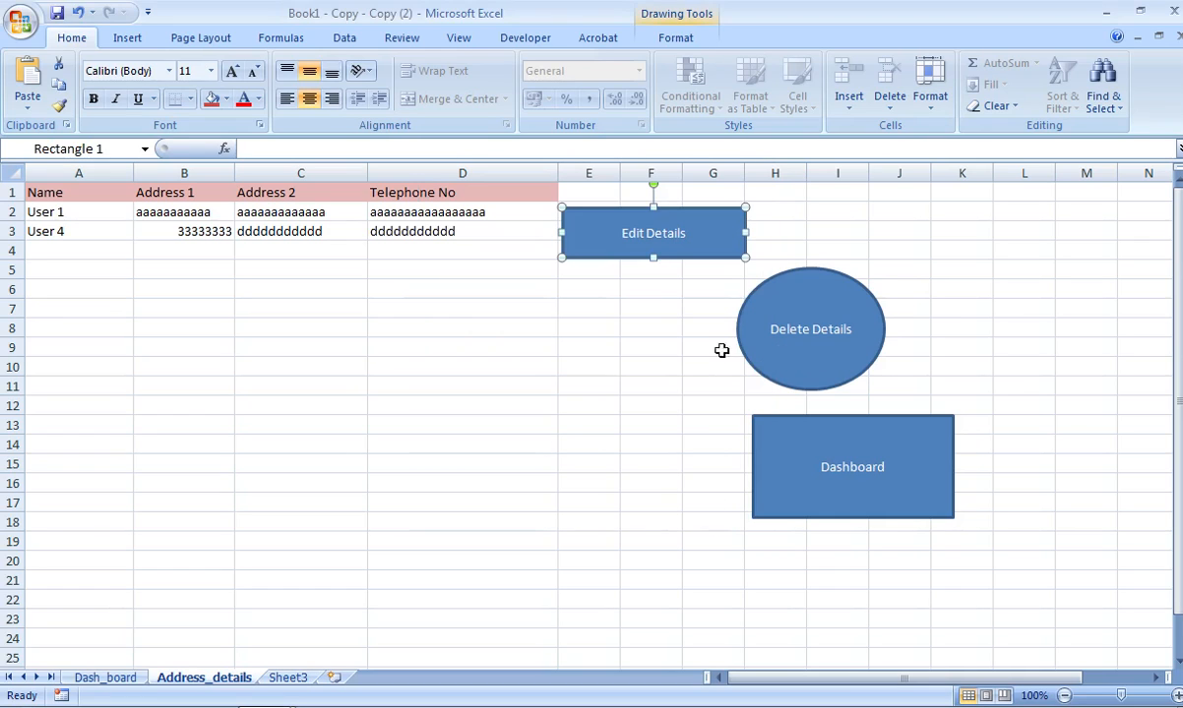
right_click(788, 332)
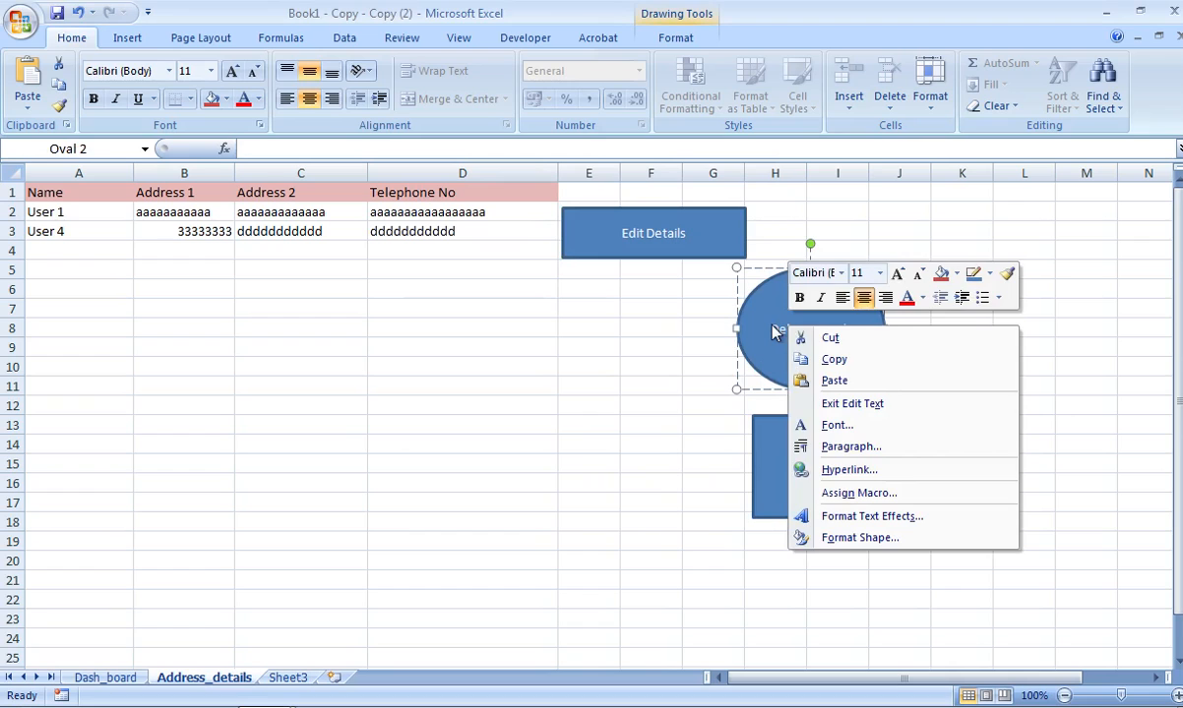
right_click(772, 331)
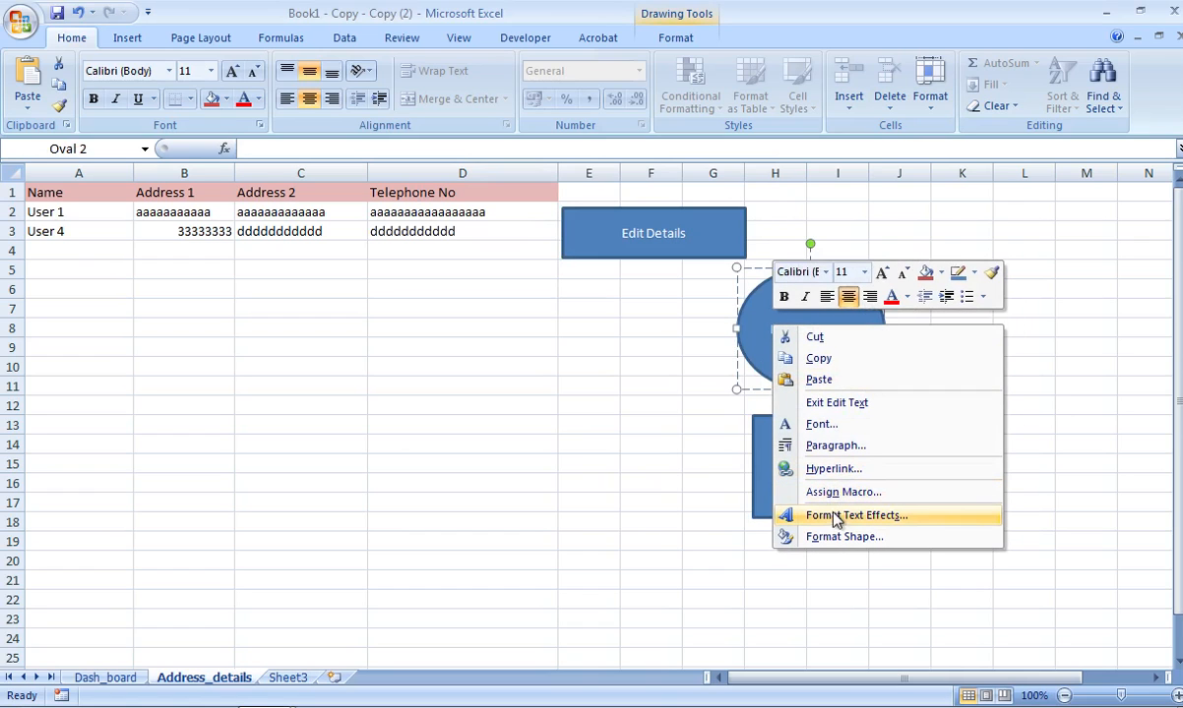
right_click(797, 327)
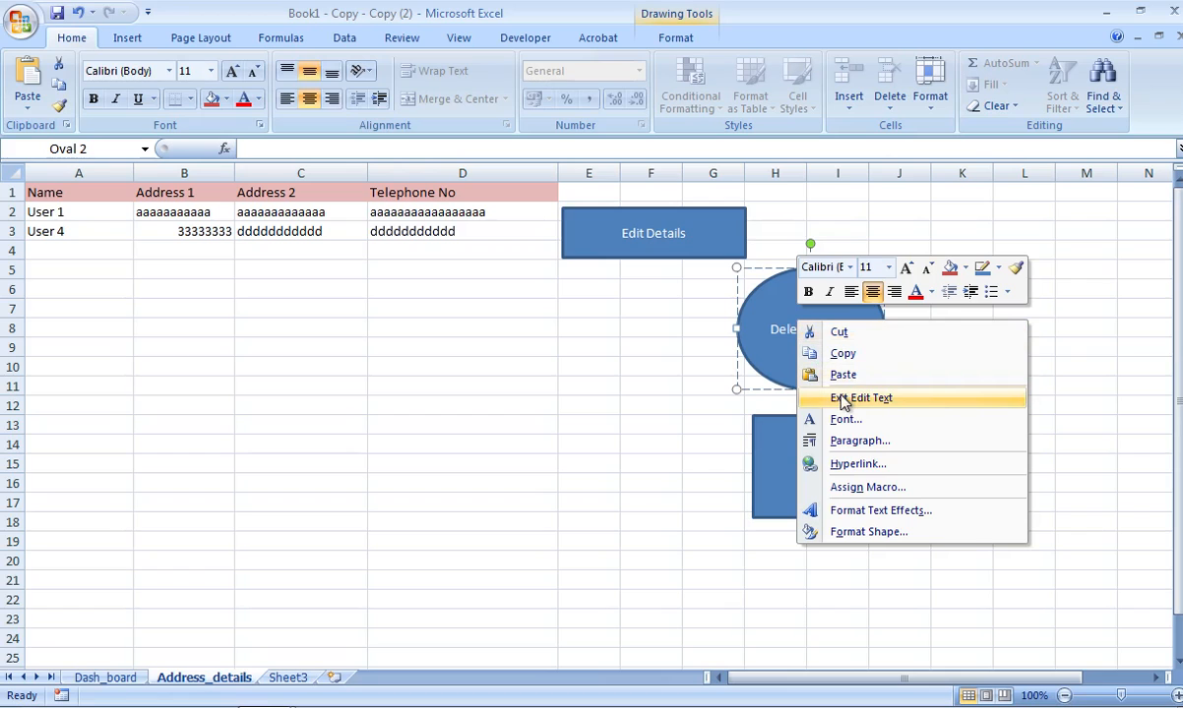
key("Escape")
Follow the Dashboard and Address Details links there and back, and test Edit Details on the header row, dismissing its messages
left_click(813, 474)
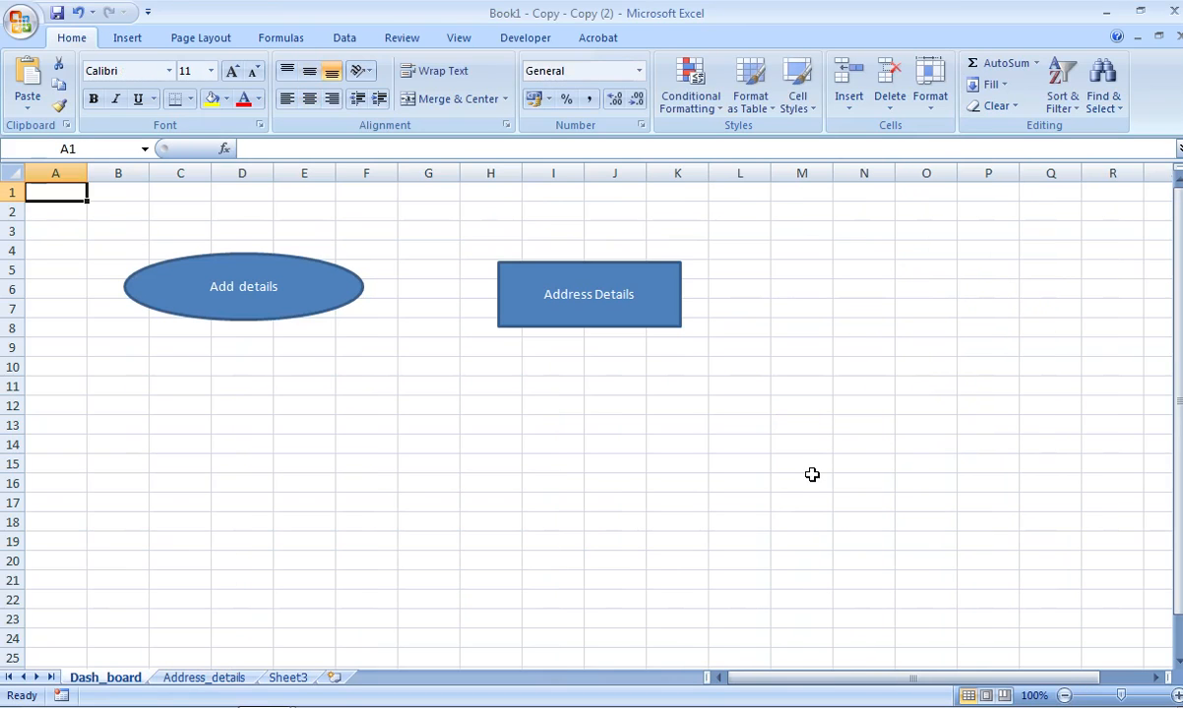
left_click(580, 313)
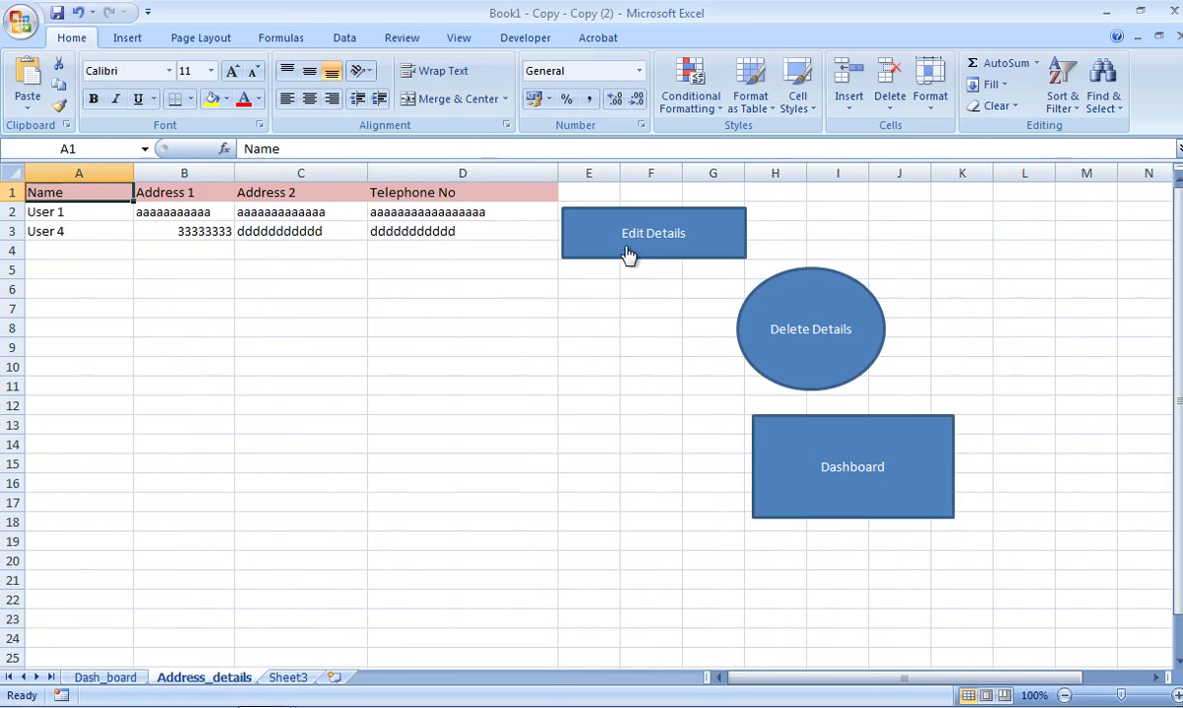
left_click(576, 226)
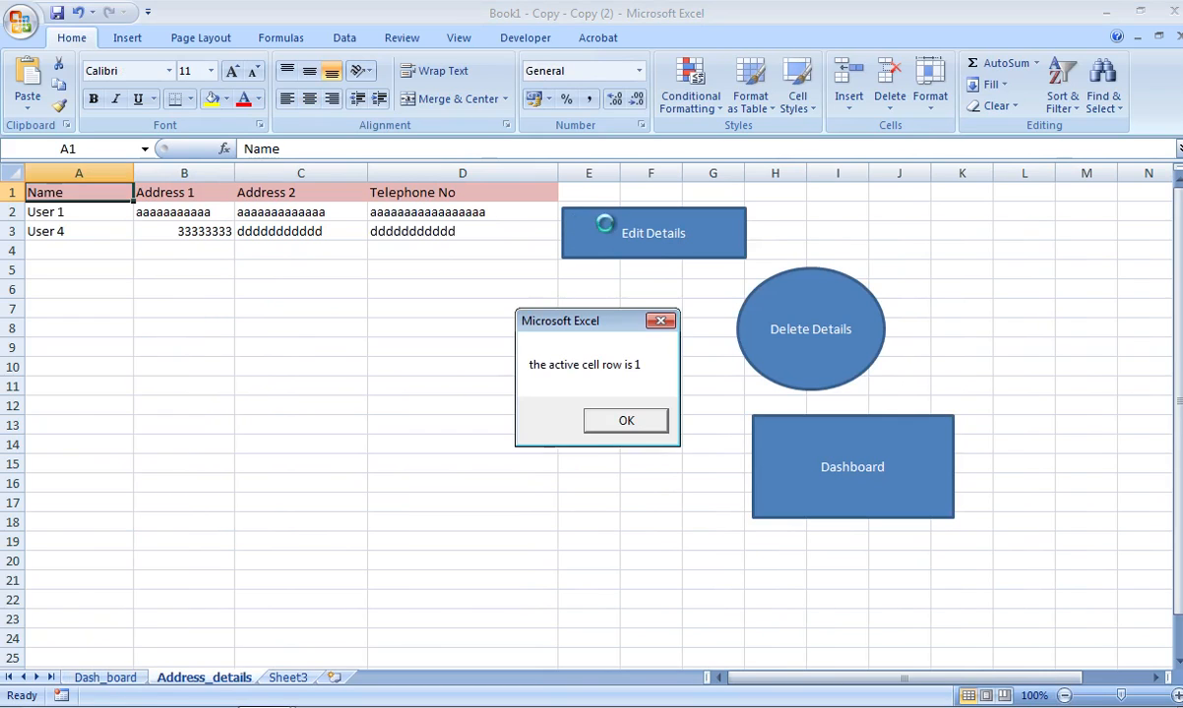
left_click(620, 417)
left_click(646, 428)
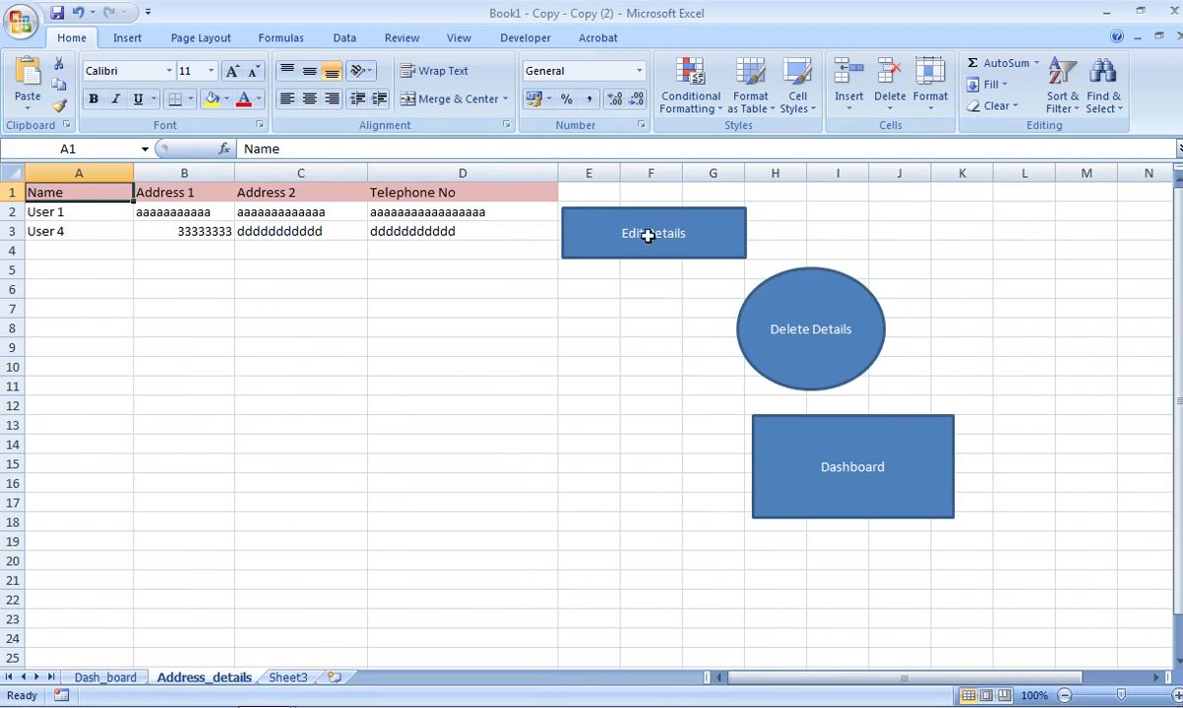
Move the Edit Details rectangle up so it starts beside the header row next to Telephone No
right_click(591, 229)
key("Escape")
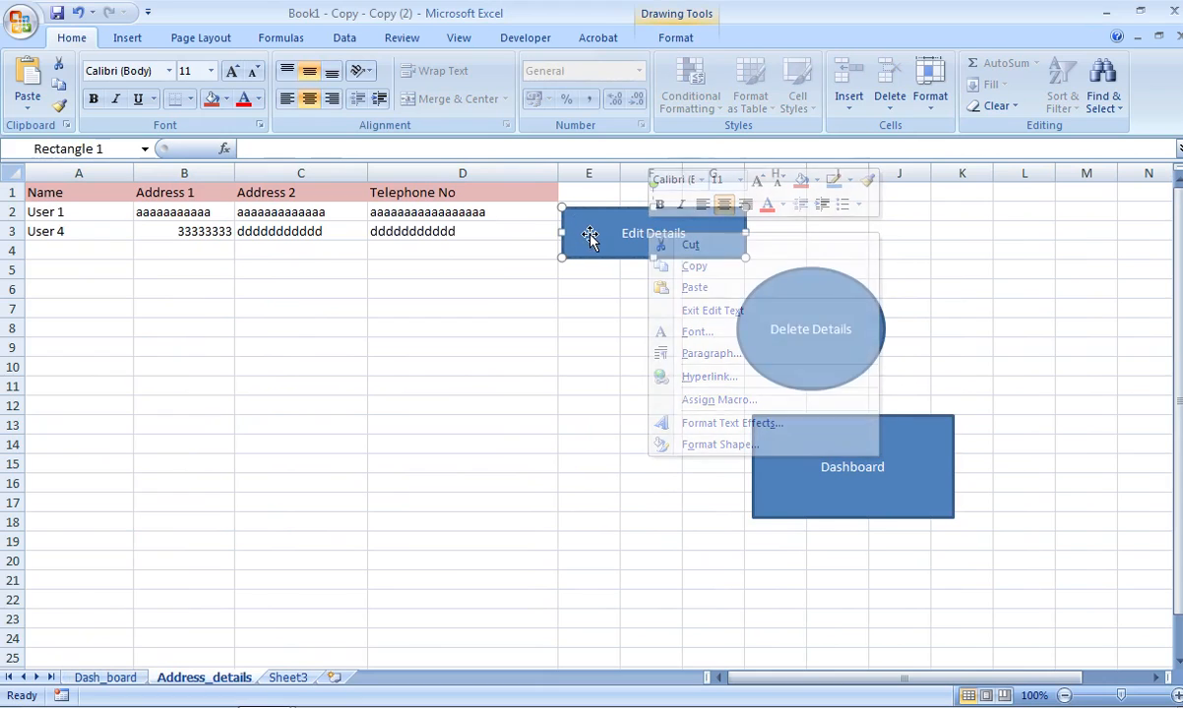
left_click_drag(591, 229, 592, 208)
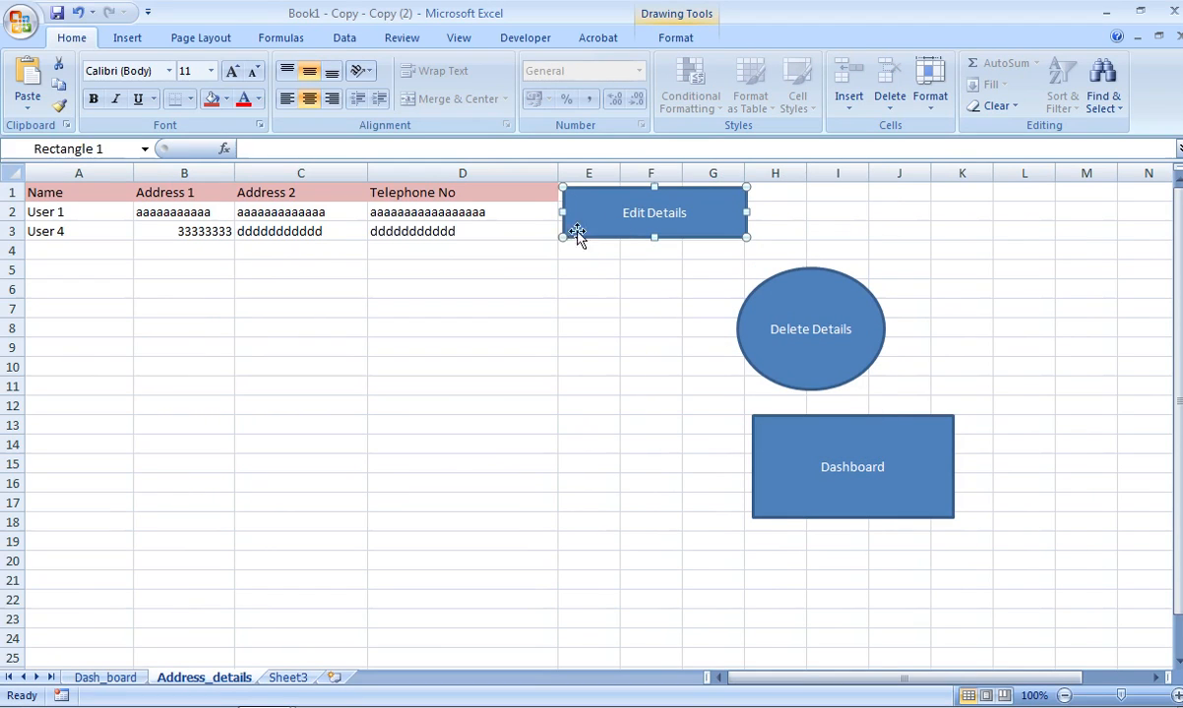
left_click(546, 327)
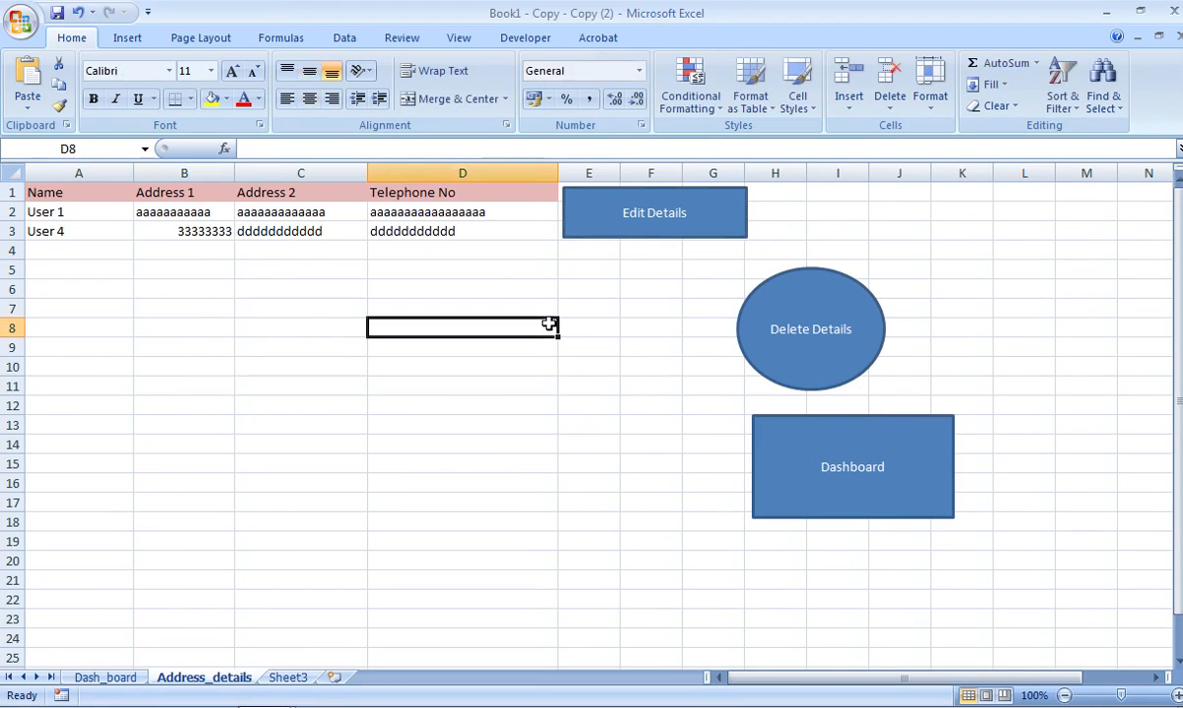
Delete the User 4 row with the Delete Details shape and confirm the deletion
left_click(40, 231)
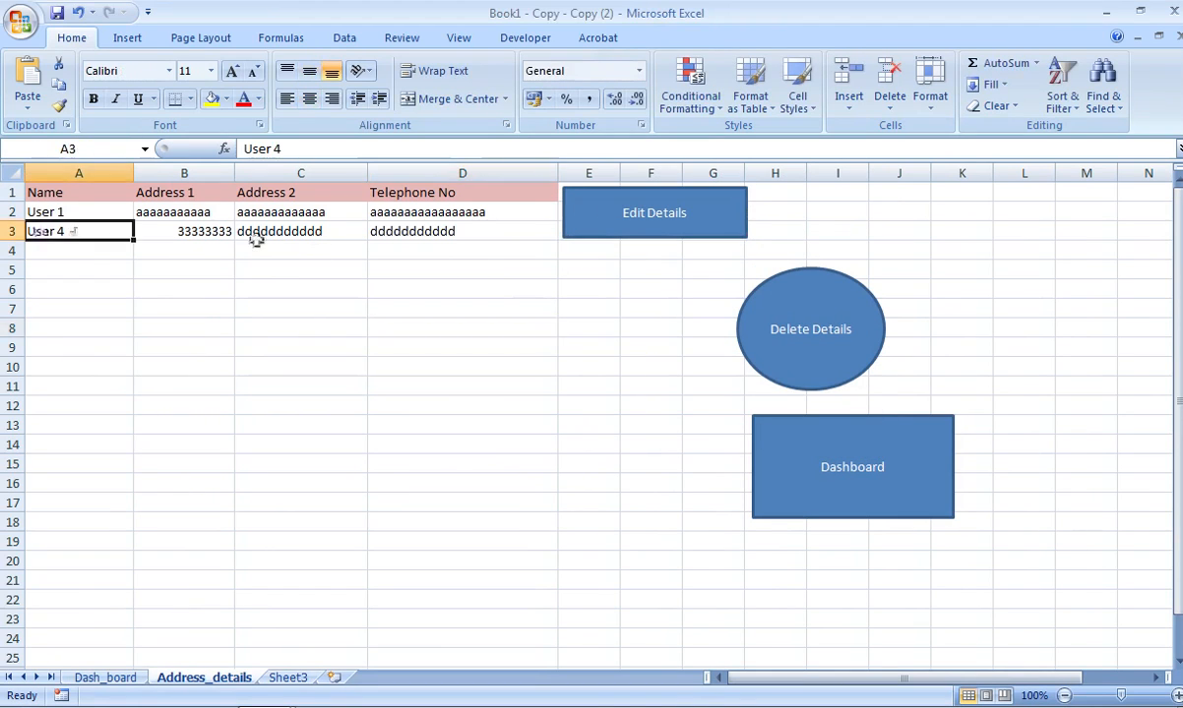
left_click(798, 329)
left_click(630, 423)
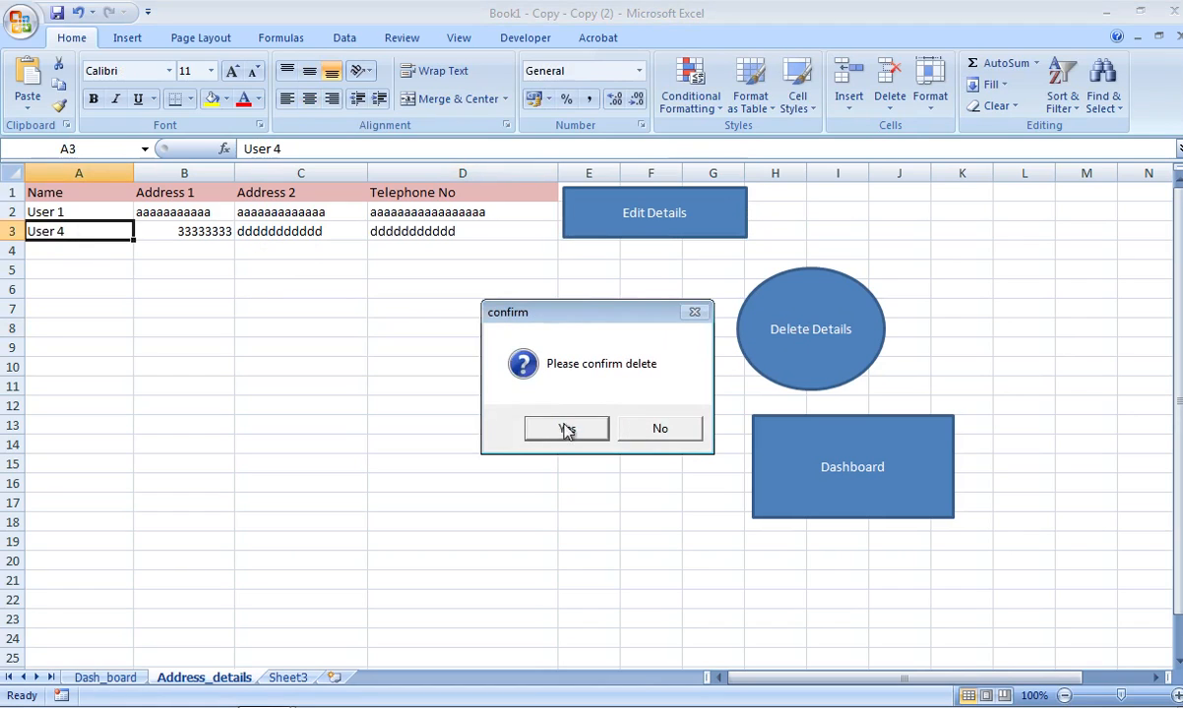
left_click(567, 430)
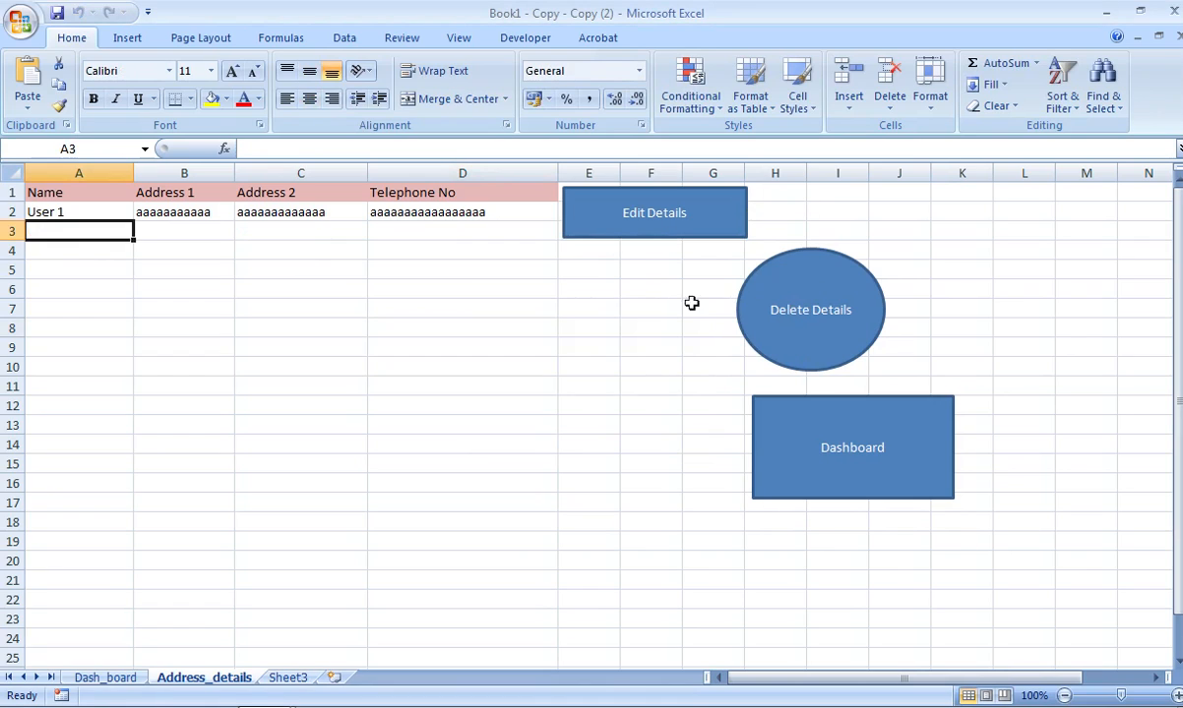
Set the Delete Details oval's object positioning to Don't move or size with cells
left_click(656, 307)
right_click(755, 307)
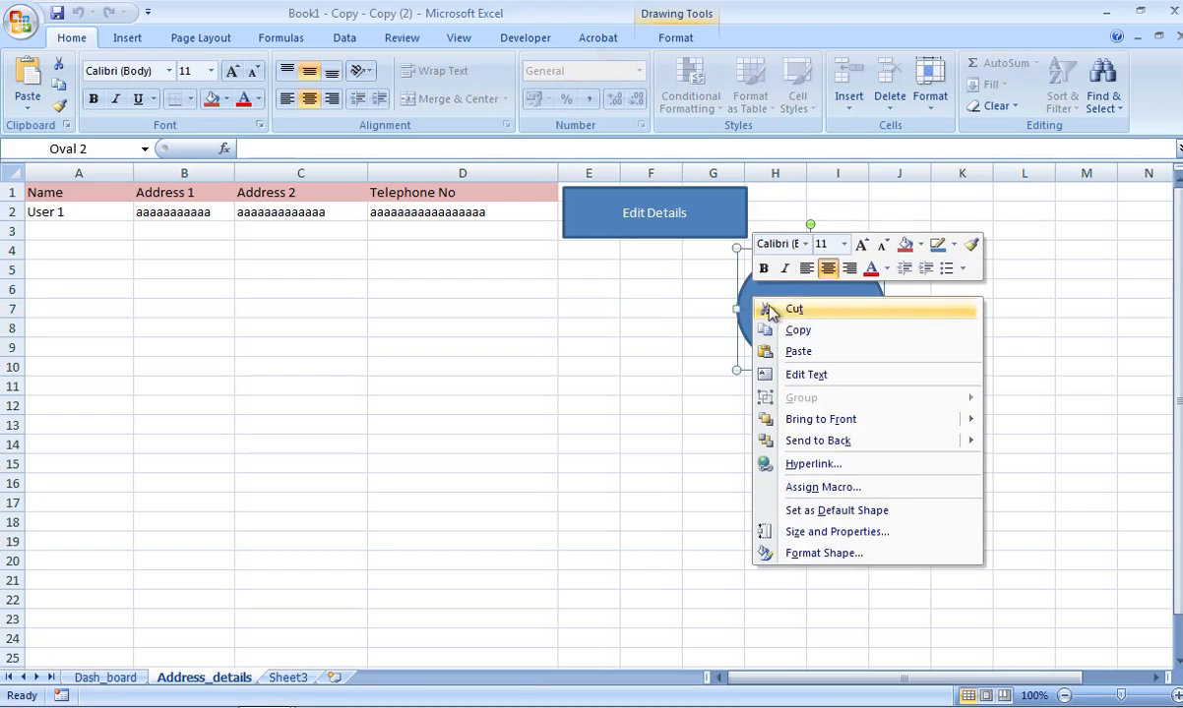
left_click(814, 536)
left_click(485, 195)
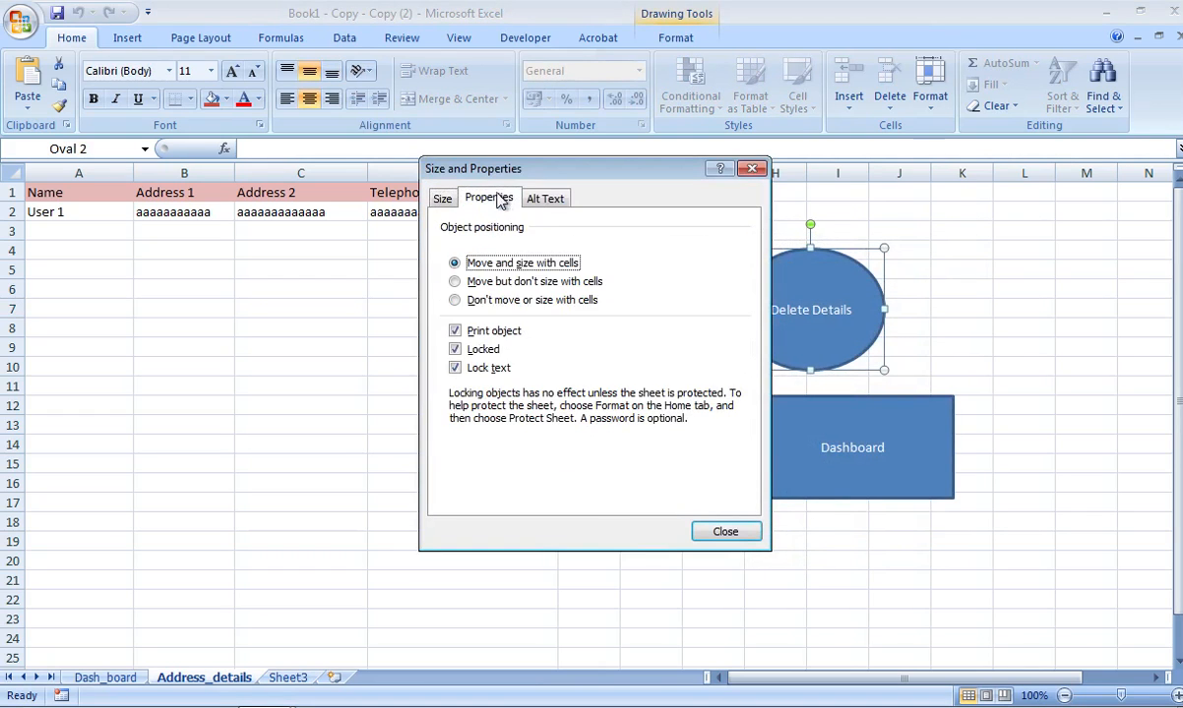
left_click(499, 301)
left_click(718, 534)
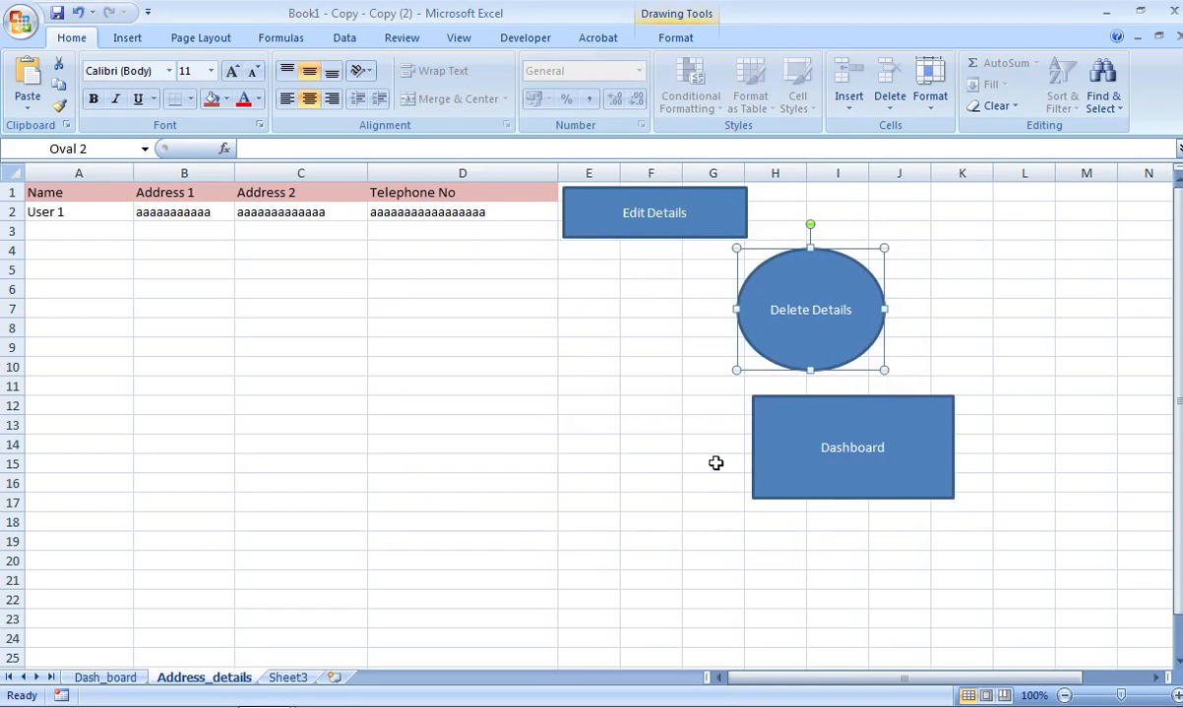
Set the Dashboard rectangle's object positioning to Don't move or size with cells and deselect the shape
left_click(778, 458, "ctrl")
right_click(778, 458)
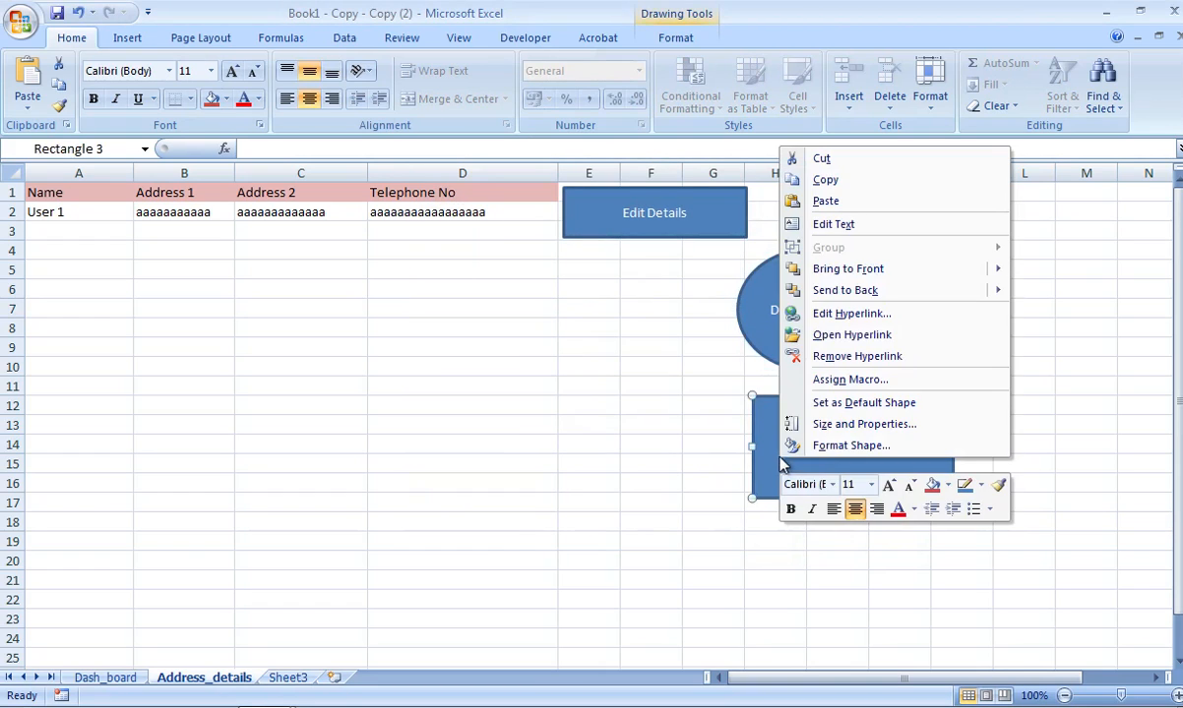
left_click(862, 425)
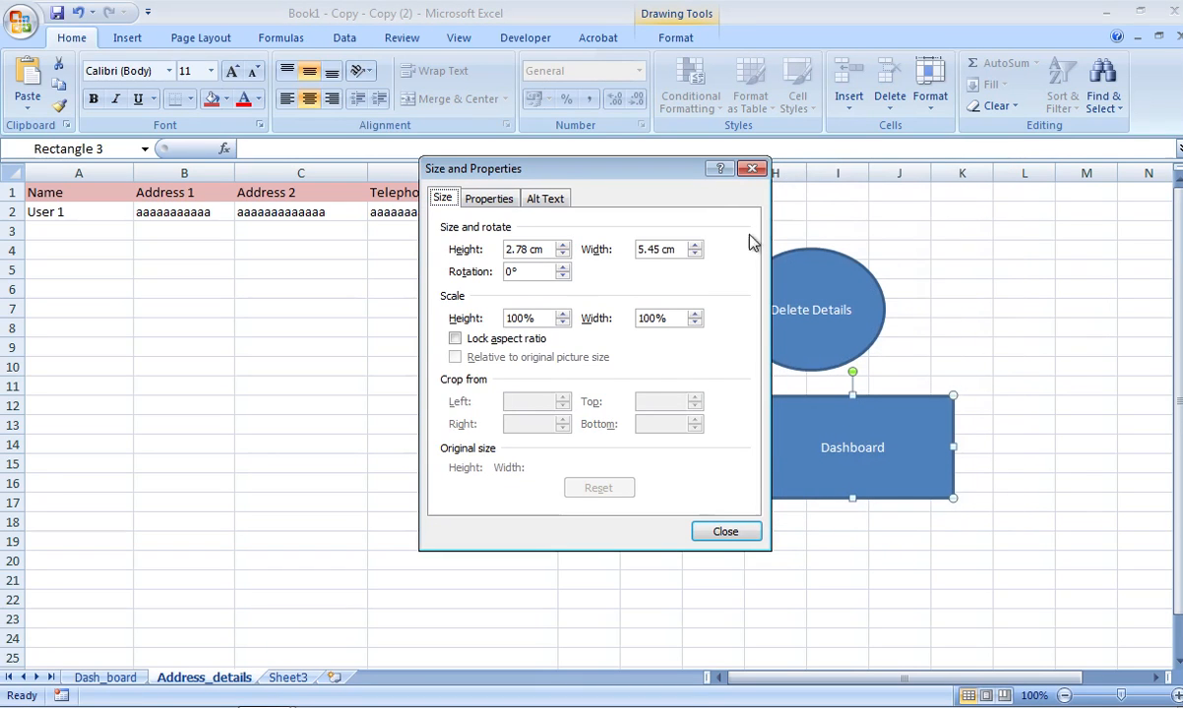
left_click(495, 199)
left_click(454, 300)
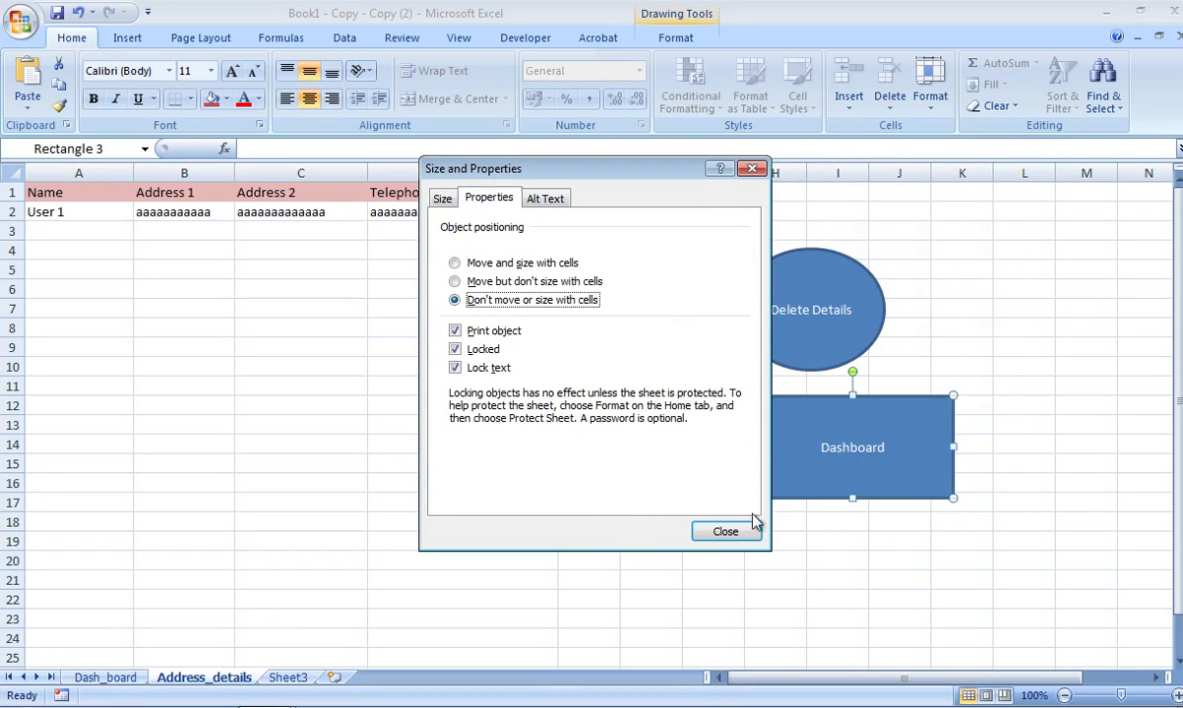
left_click(725, 532)
left_click(590, 388)
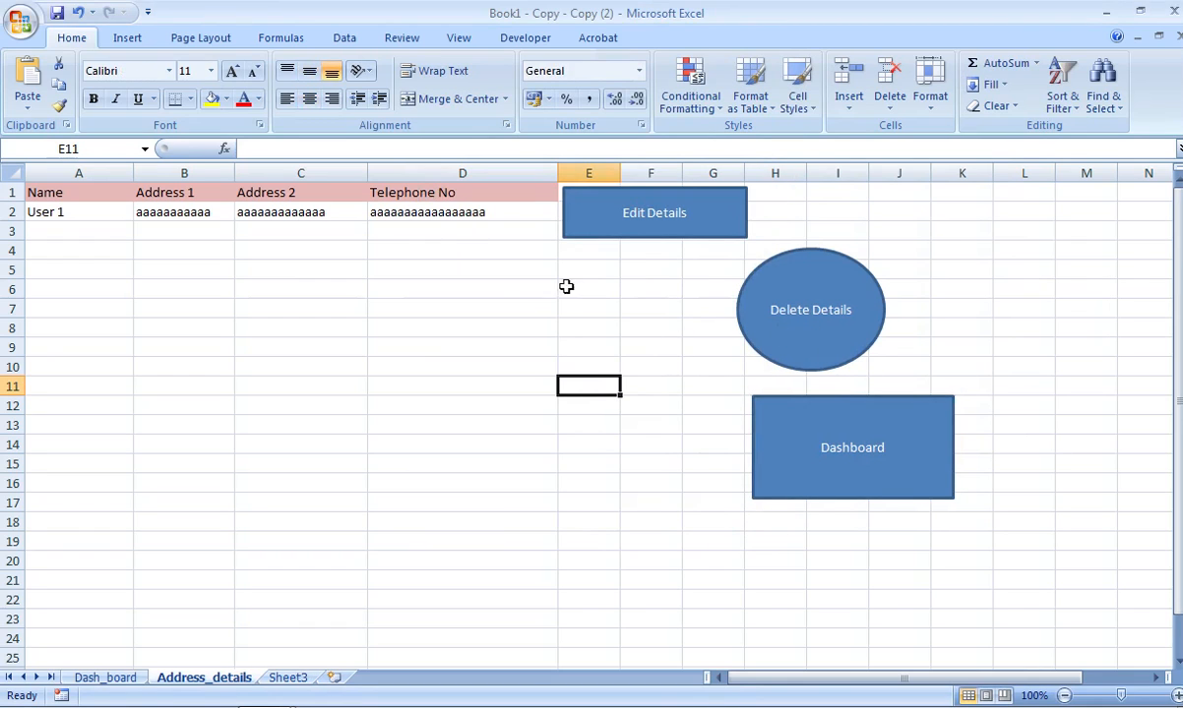
Delete the User 1 row with the Delete Details shape and confirm the deletion
left_click(47, 212)
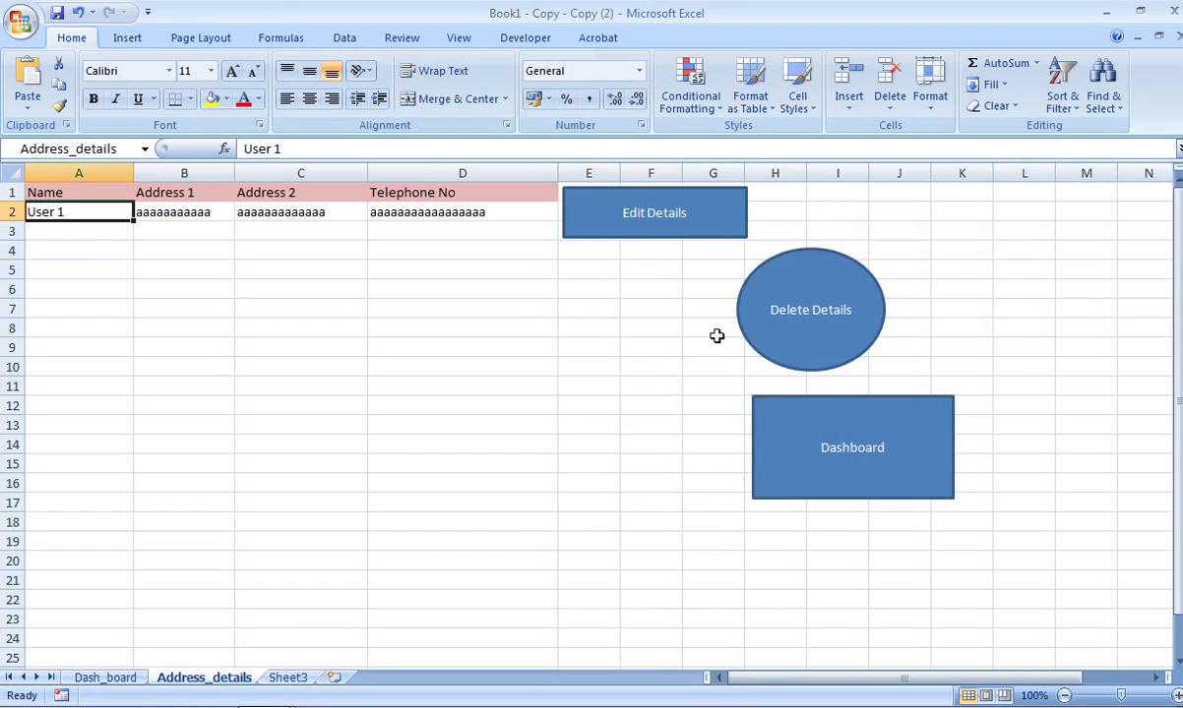
left_click(808, 318)
left_click(626, 421)
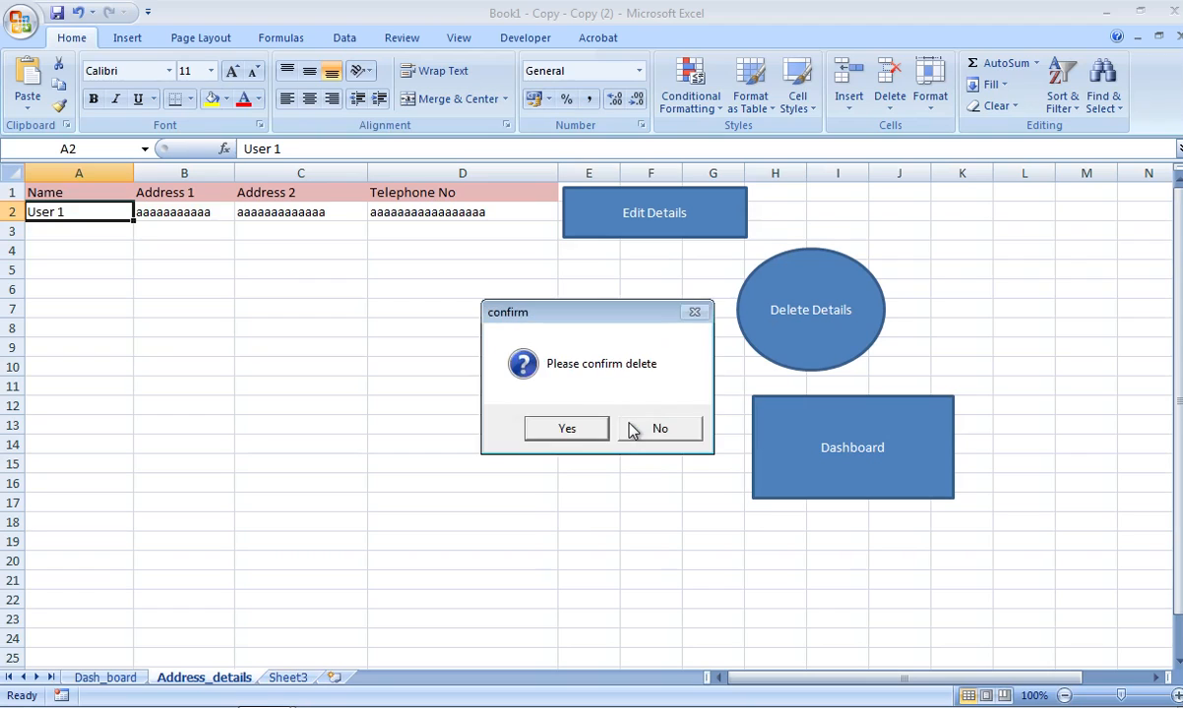
left_click(573, 429)
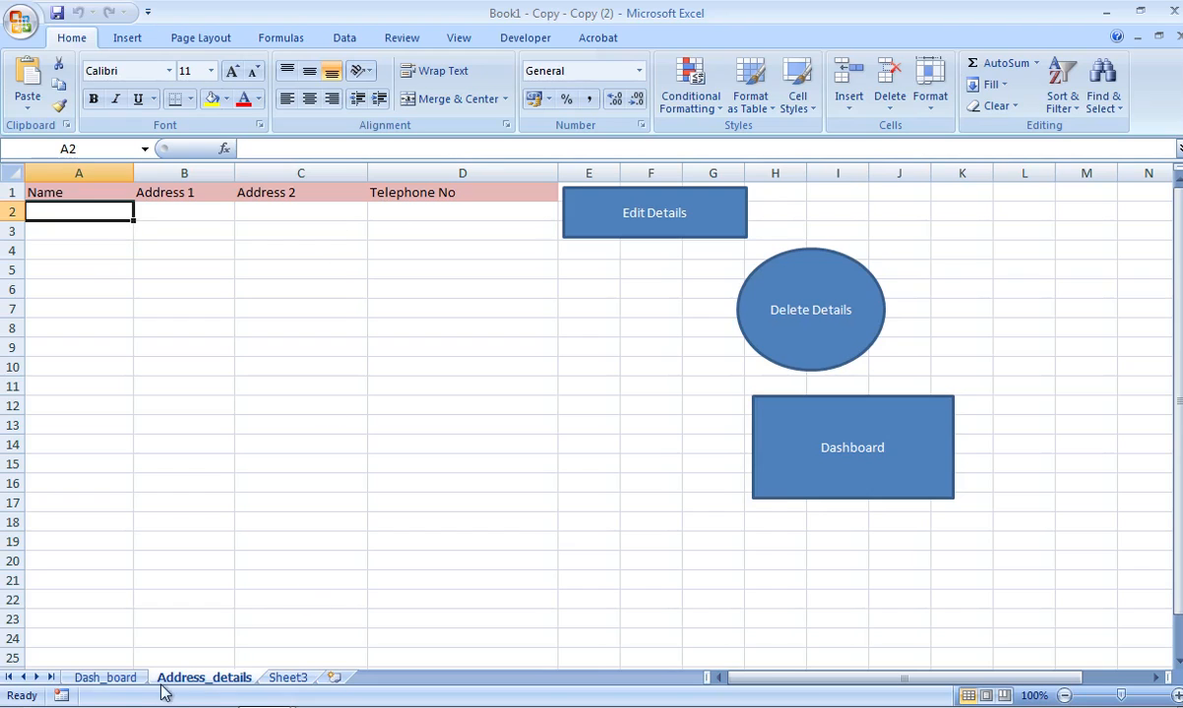
Copy the Add details oval from the Dash_board sheet and paste it at H20 on Address_details, below the Dashboard rectangle
left_click(109, 678)
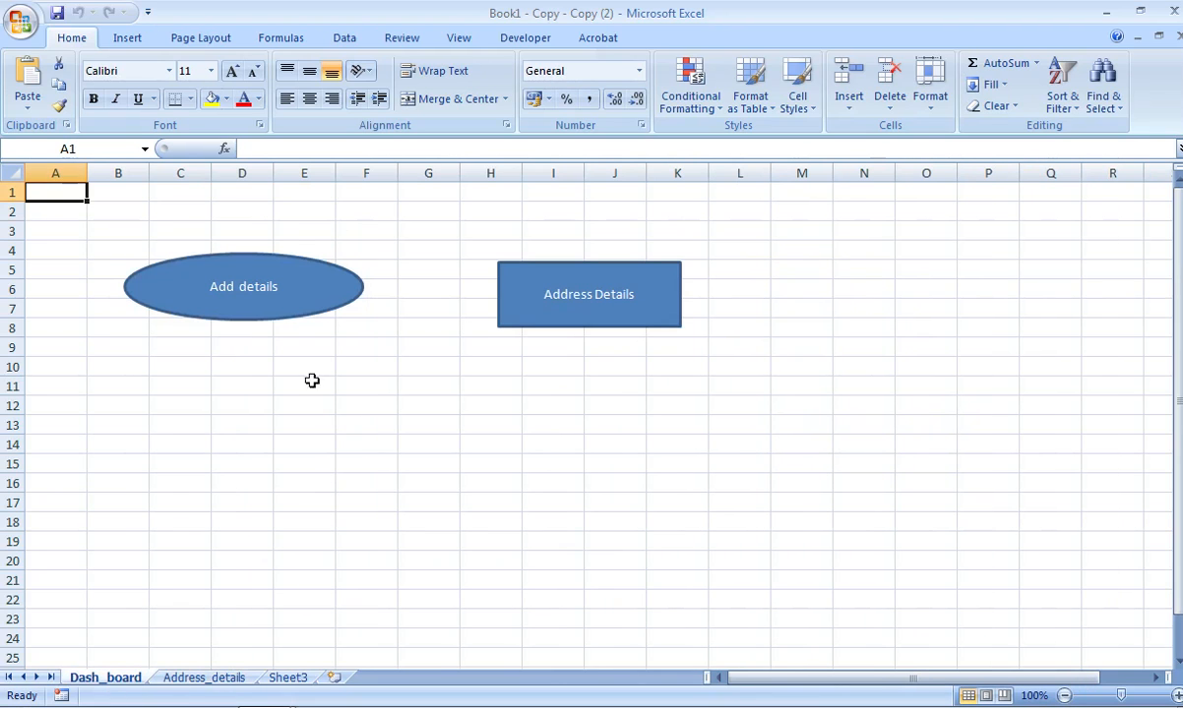
right_click(223, 310)
left_click(264, 337)
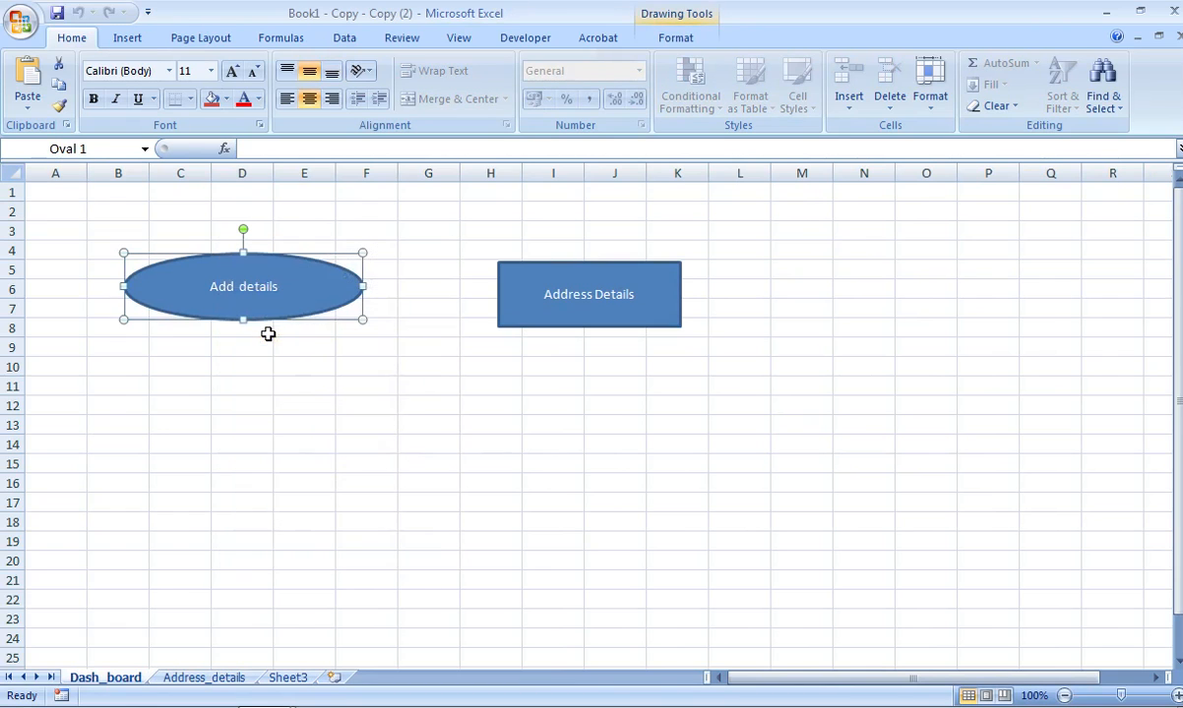
left_click(229, 679)
left_click(815, 579)
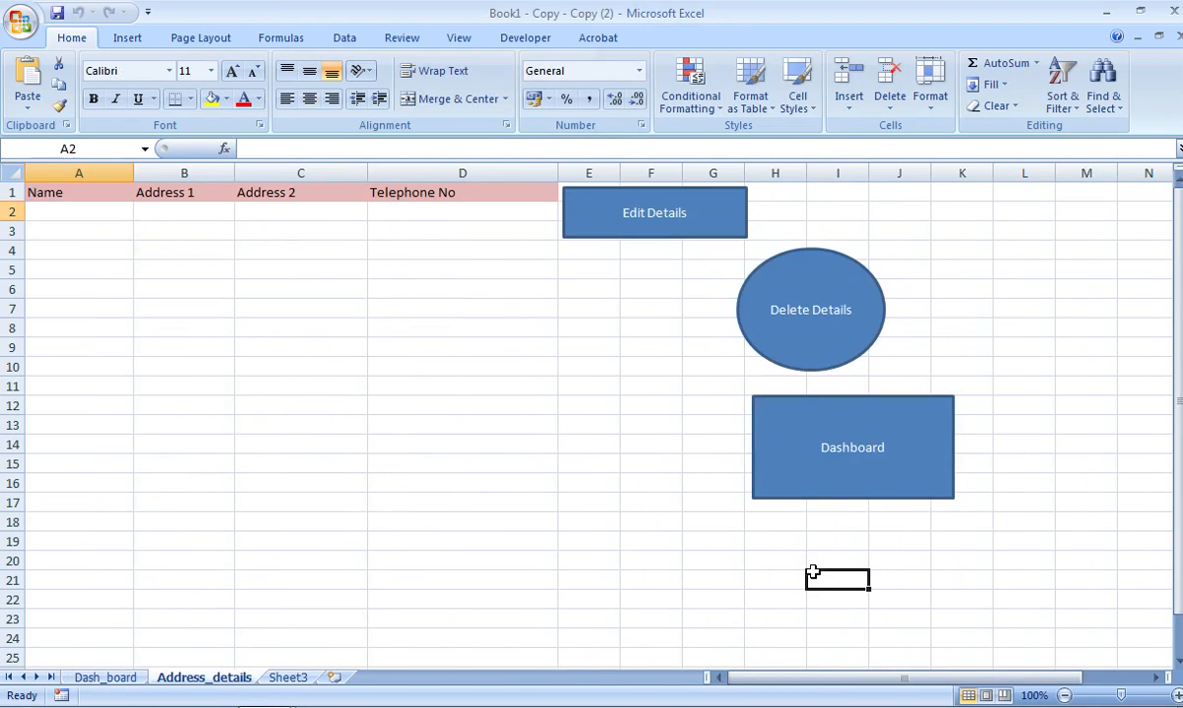
right_click(791, 560)
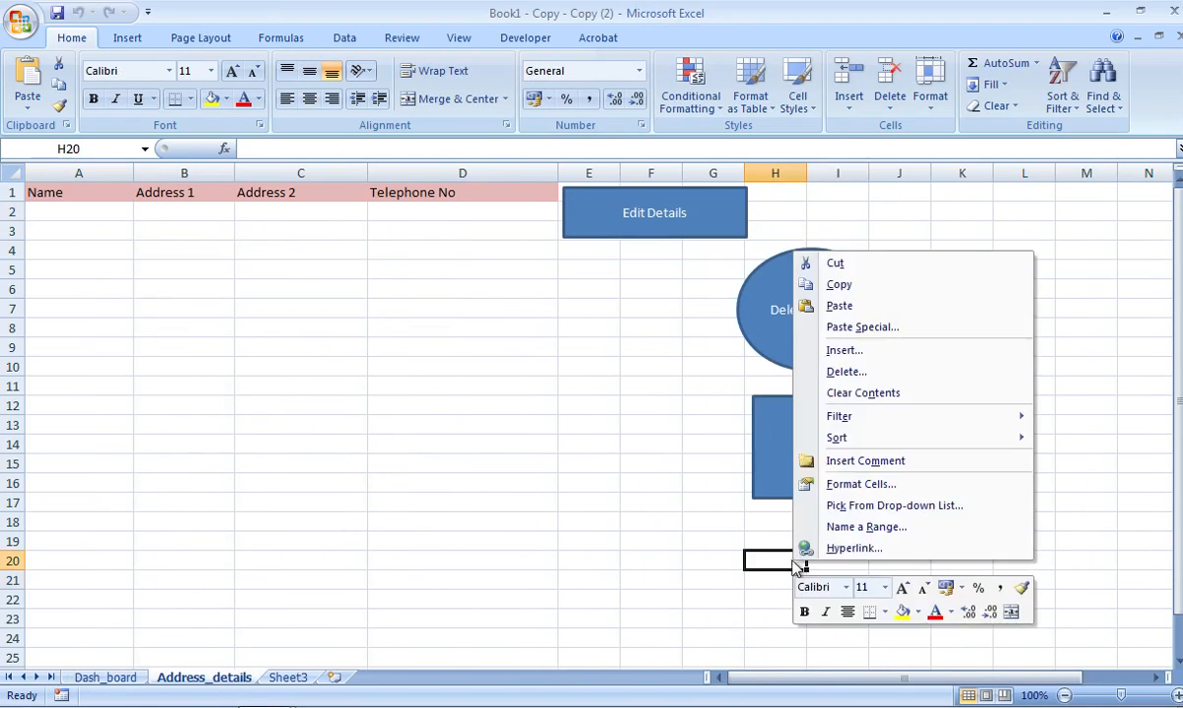
left_click(840, 309)
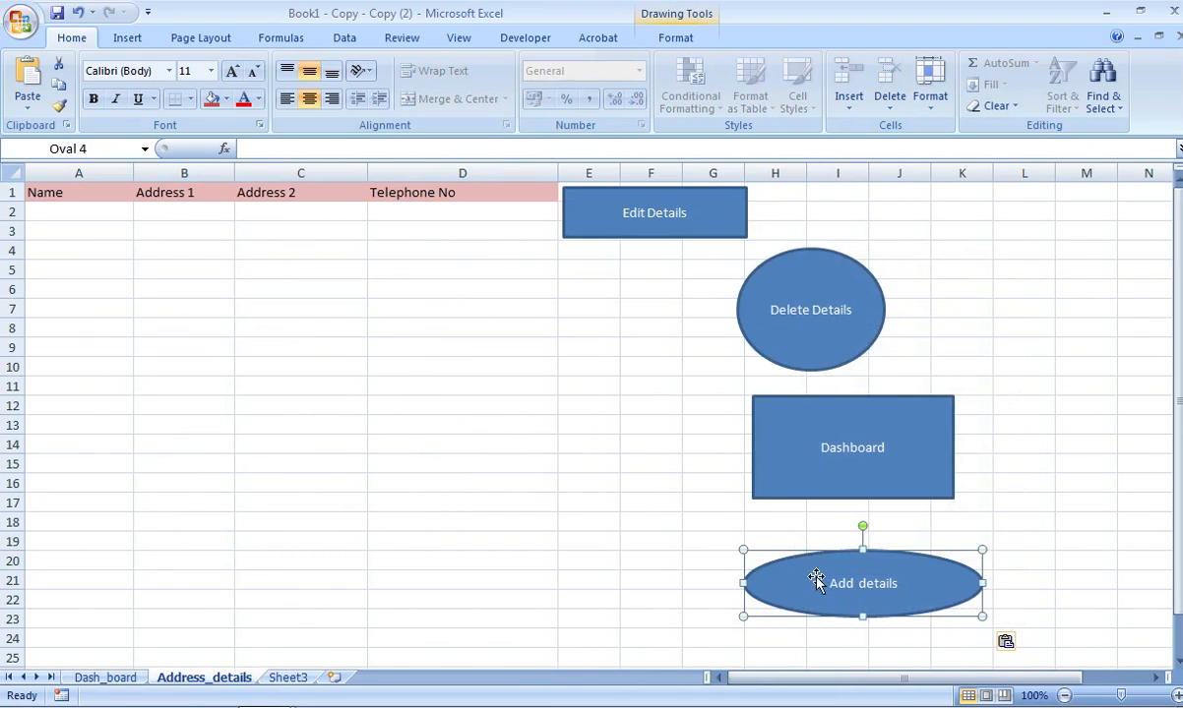
Set the pasted Add details oval's object positioning to Don't move or size with cells and deselect it
right_click(813, 571)
left_click(919, 544)
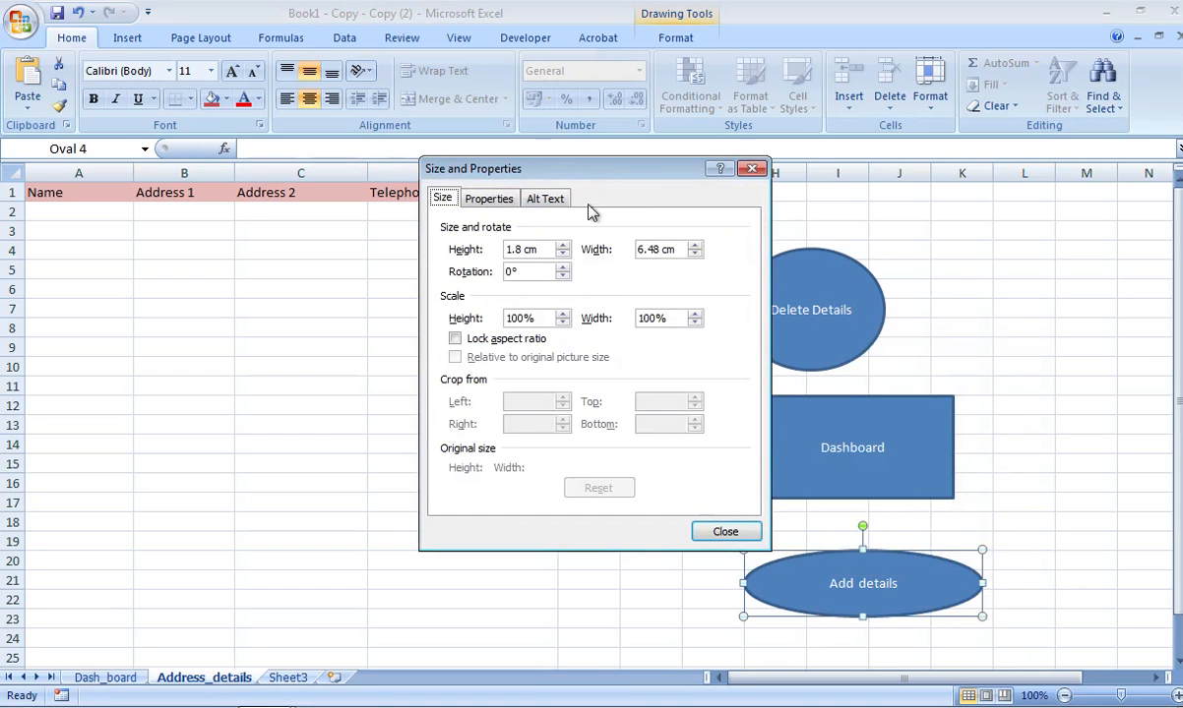
left_click(484, 198)
left_click(484, 303)
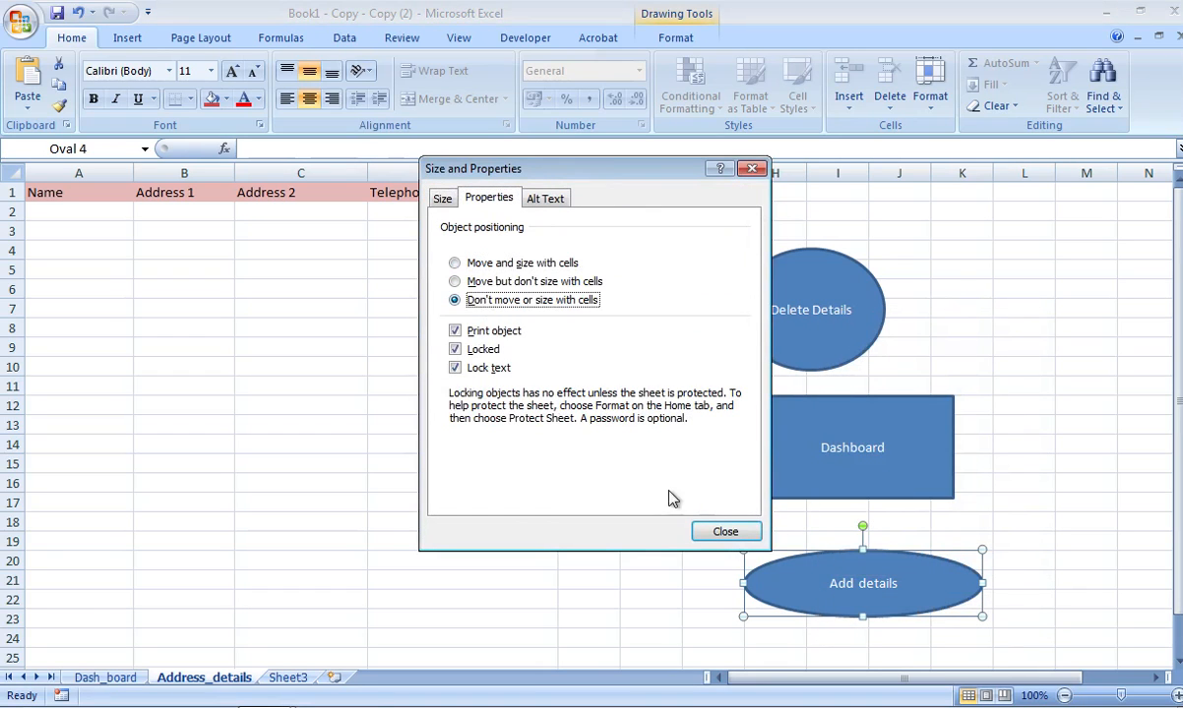
left_click(721, 532)
left_click(636, 579)
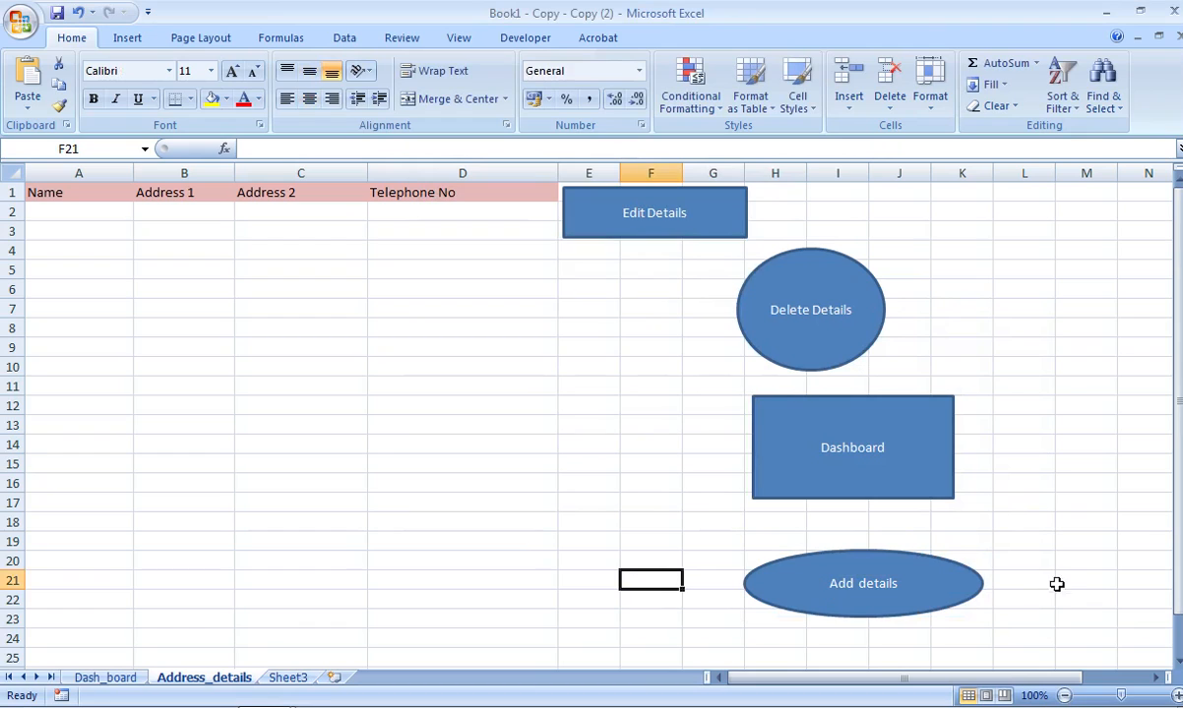
Use the Add details shape to add a record with Name user 1, Address 1 aaa, Address 2 aaaaaaaaaaa and Tel No aaaaaaaaaaaaa, then close the form
left_click(881, 592)
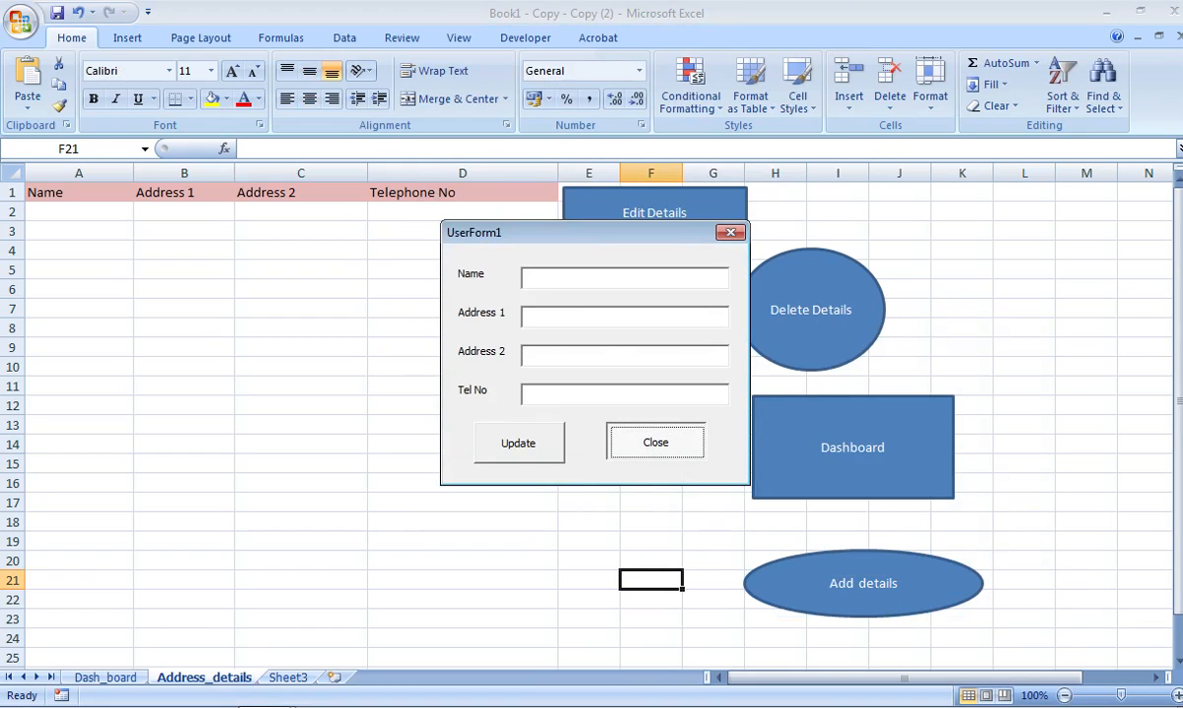
left_click(545, 273)
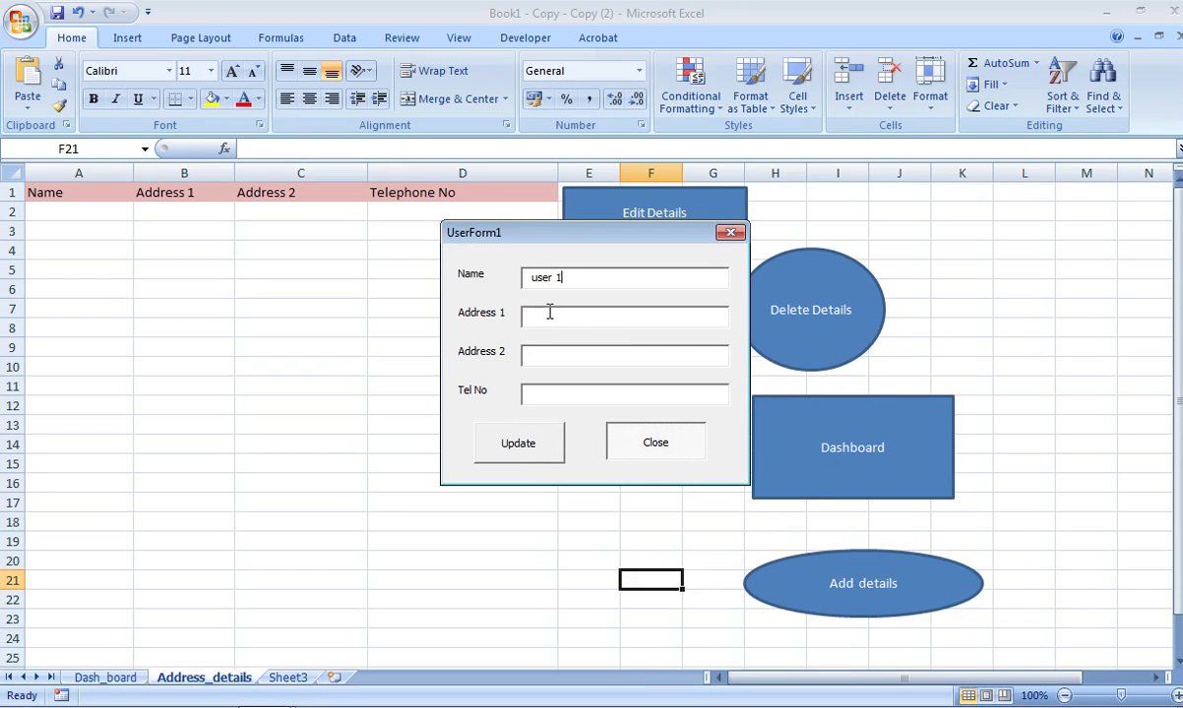
type("aaaaaaaaaaa")
left_click(557, 394)
type("aaaaaaaaaaaaa")
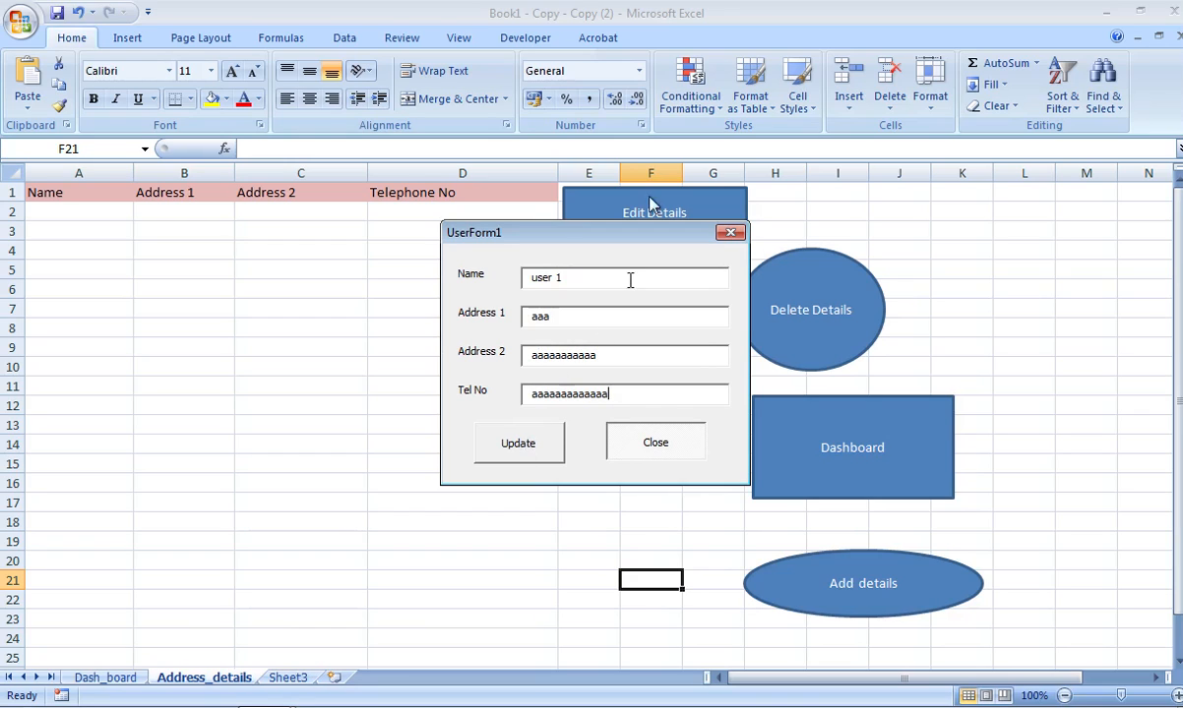
left_click(536, 449)
left_click(636, 448)
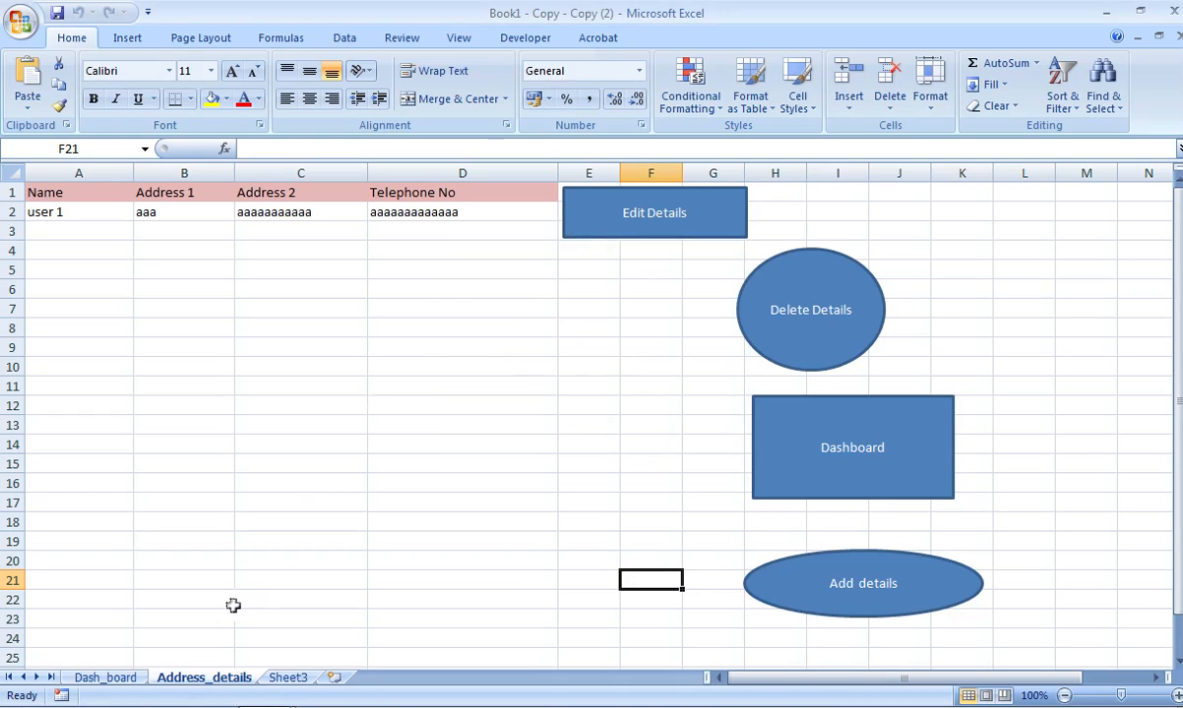
Follow the Dashboard shape's link to the Dash_board sheet and return to the Address_details sheet
left_click(831, 457)
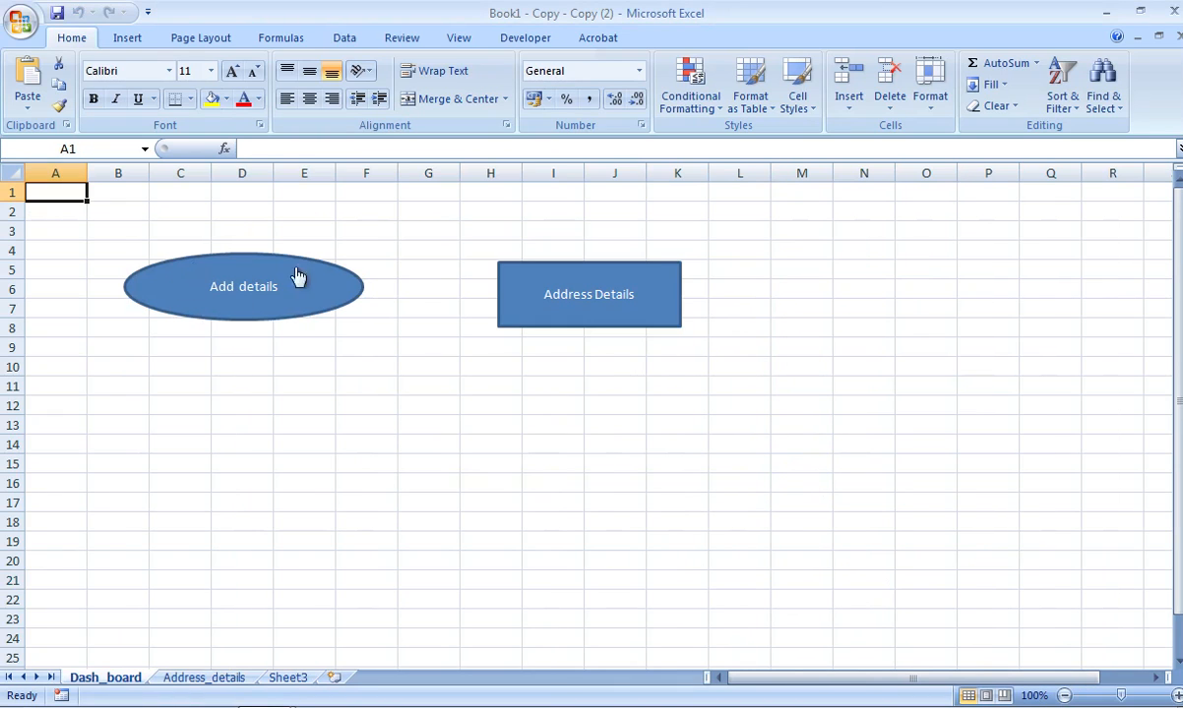
left_click(226, 677)
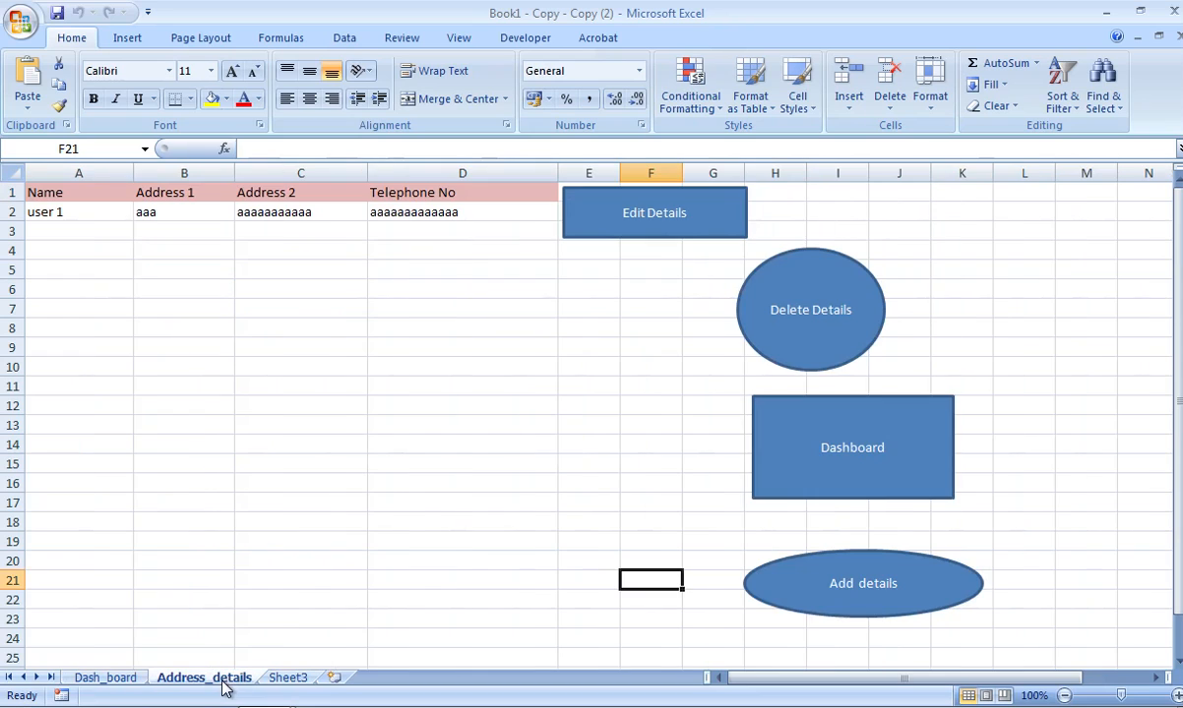